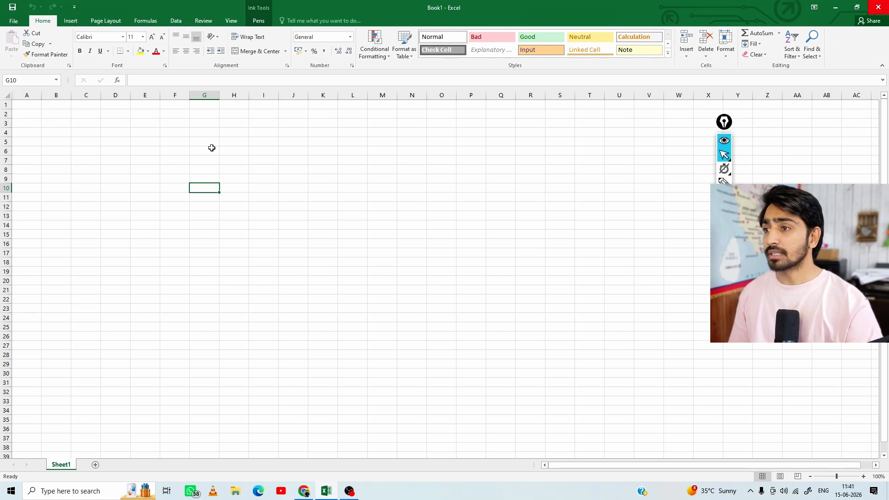
Annotate the sheet with the screen pen, labelling the column headings "Column" and the row headings "Row"
click(725, 182)
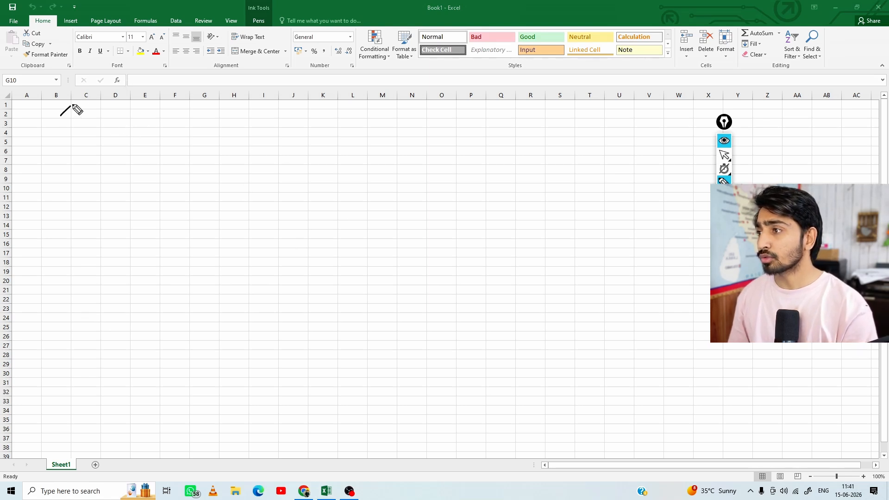
drag(60, 115, 85, 92)
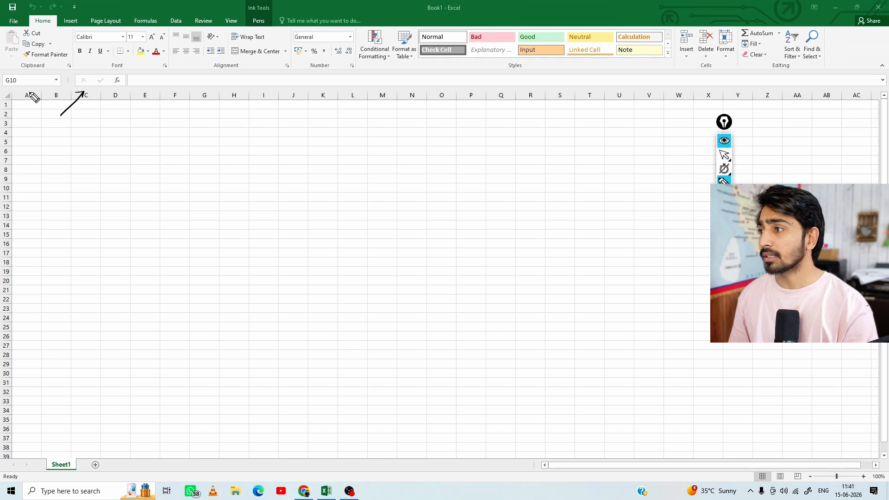
mouse_move(31, 92)
mouse_down()
mouse_move(23, 96)
mouse_move(121, 87)
mouse_move(166, 111)
mouse_move(177, 94)
mouse_up()
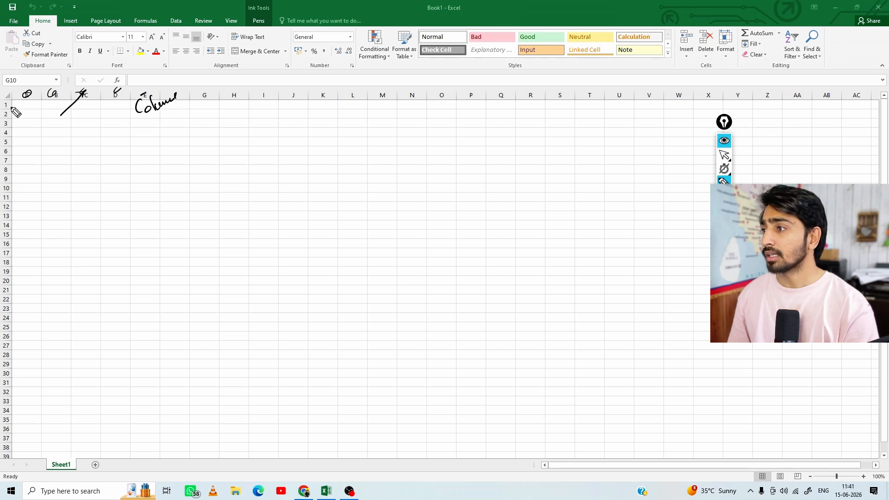
drag(3, 108, 12, 103)
mouse_move(4, 117)
mouse_down()
mouse_move(13, 112)
mouse_move(14, 121)
mouse_up()
mouse_move(10, 135)
mouse_down()
mouse_move(16, 129)
mouse_move(25, 149)
mouse_move(44, 148)
mouse_up()
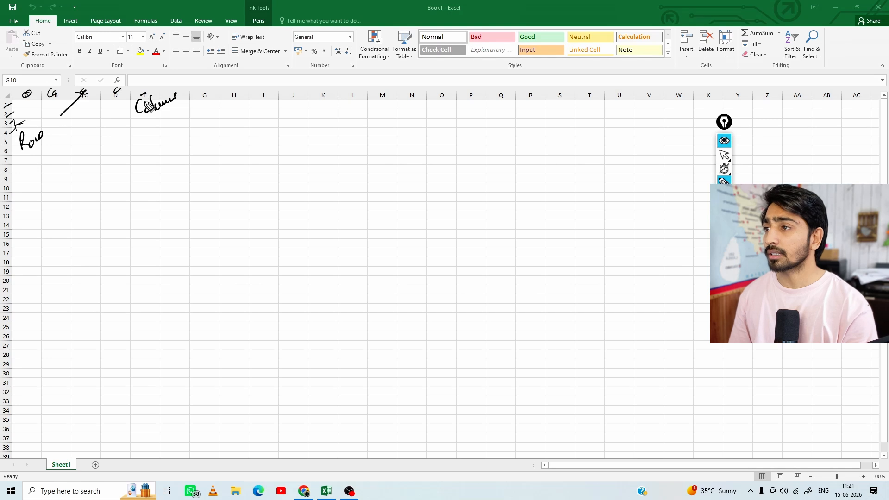
Tick the formula bar in ink, label it "formula bar", and mark sample cells in columns G and H
drag(147, 78, 175, 68)
mouse_move(169, 102)
mouse_down()
mouse_move(186, 80)
mouse_move(201, 91)
mouse_move(238, 70)
mouse_move(249, 76)
mouse_move(260, 60)
mouse_up()
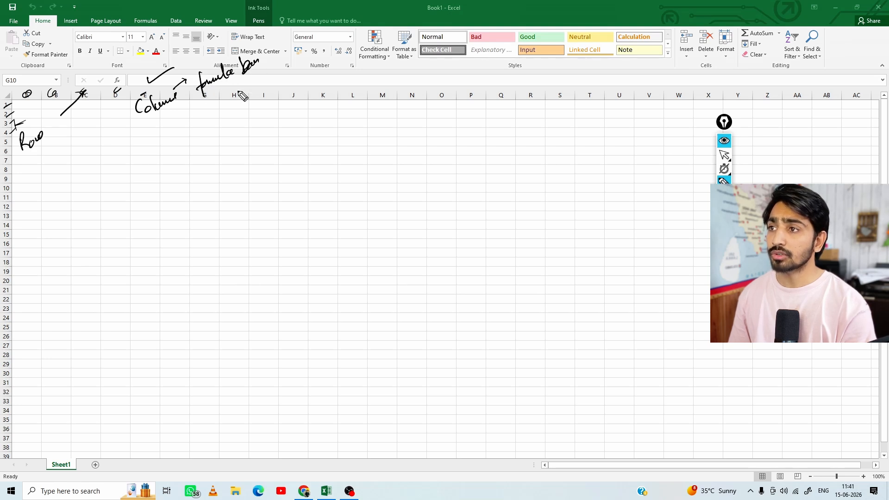
mouse_move(209, 132)
mouse_down()
mouse_move(207, 161)
mouse_move(235, 158)
mouse_up()
drag(231, 168, 234, 170)
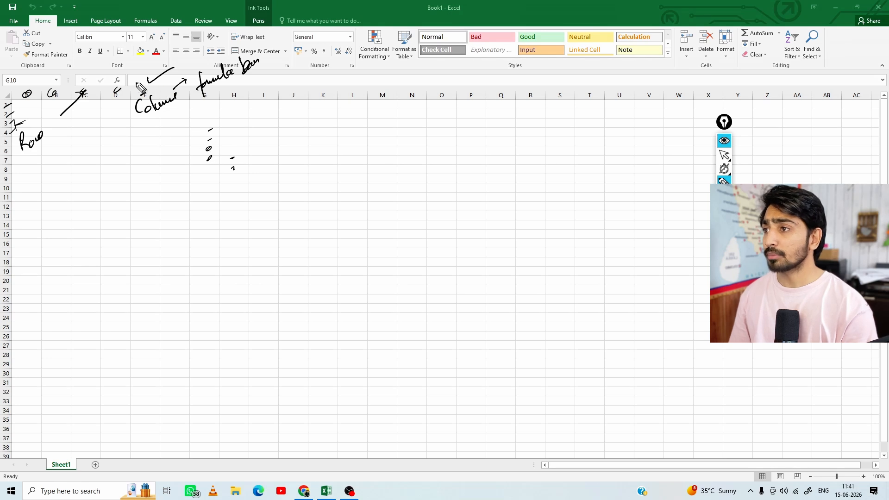
drag(132, 79, 157, 66)
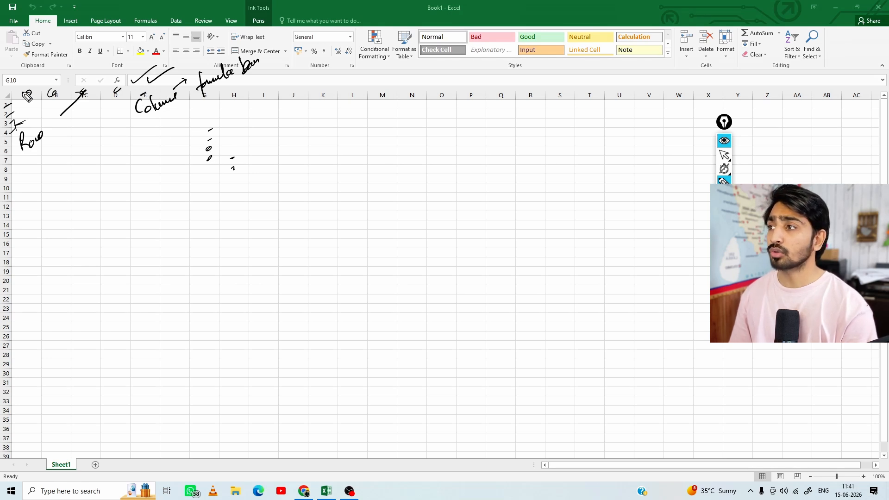
Label and circle the Name Box in ink with marks on example cells, and clear all annotations
mouse_move(30, 79)
mouse_down()
mouse_move(60, 77)
mouse_move(74, 56)
mouse_up()
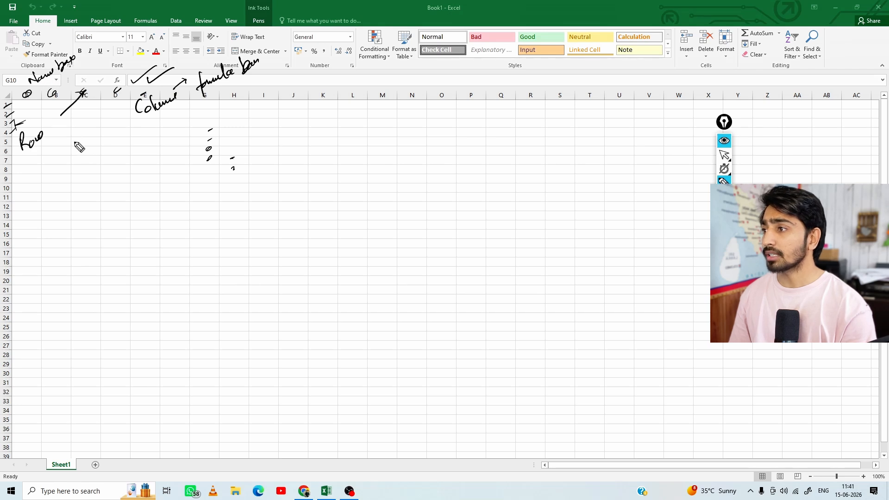
drag(78, 139, 89, 149)
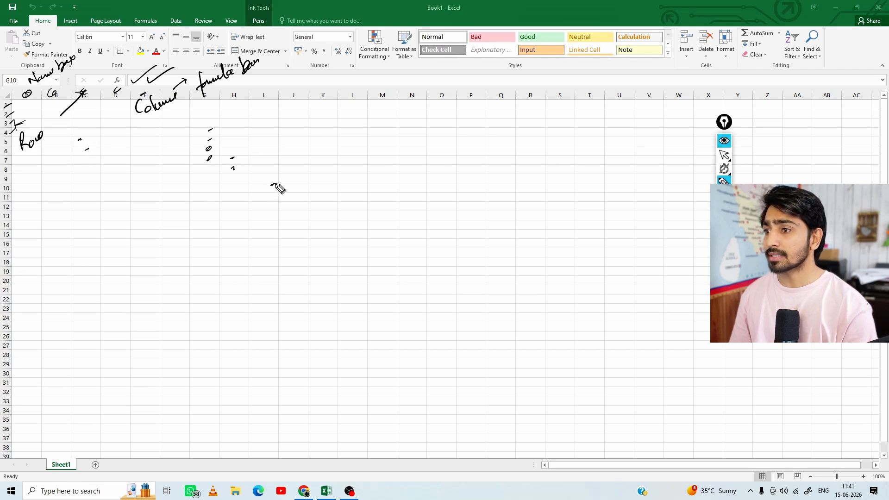
drag(271, 185, 275, 184)
drag(206, 188, 211, 184)
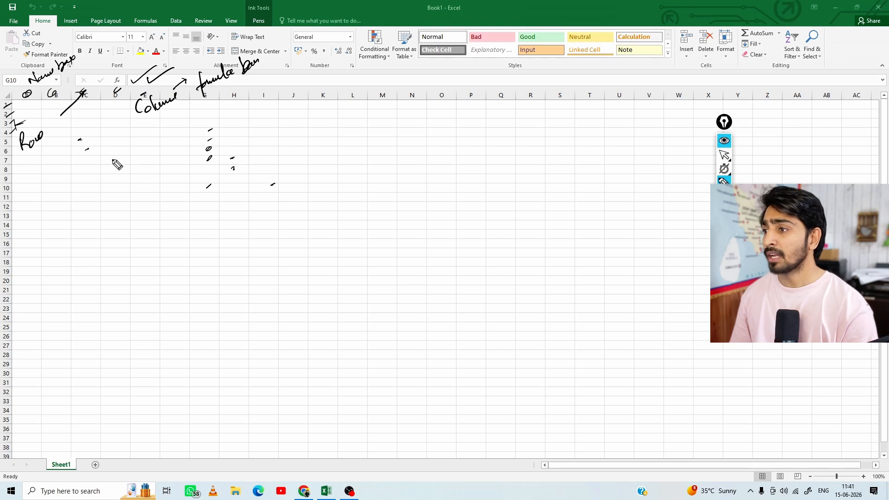
mouse_move(110, 160)
mouse_down()
mouse_move(141, 166)
mouse_move(170, 204)
mouse_up()
mouse_move(20, 75)
mouse_down()
mouse_move(5, 84)
mouse_move(14, 88)
mouse_move(23, 76)
mouse_up()
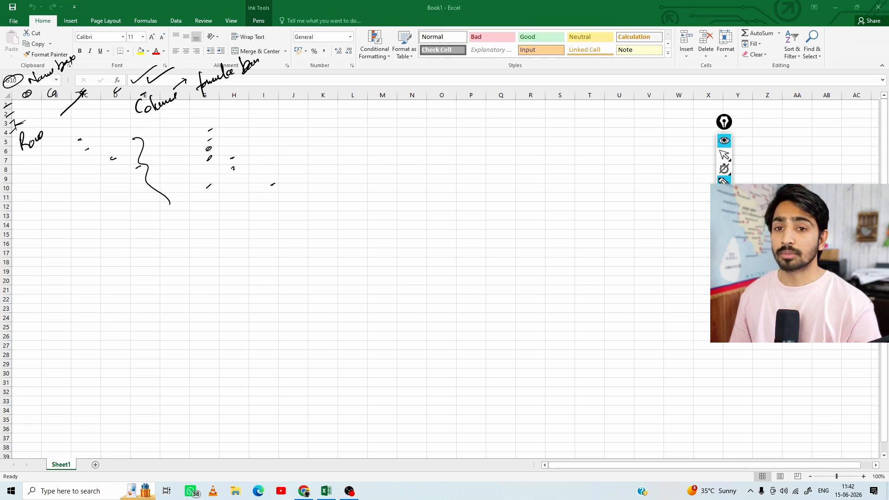
click(724, 282)
click(725, 156)
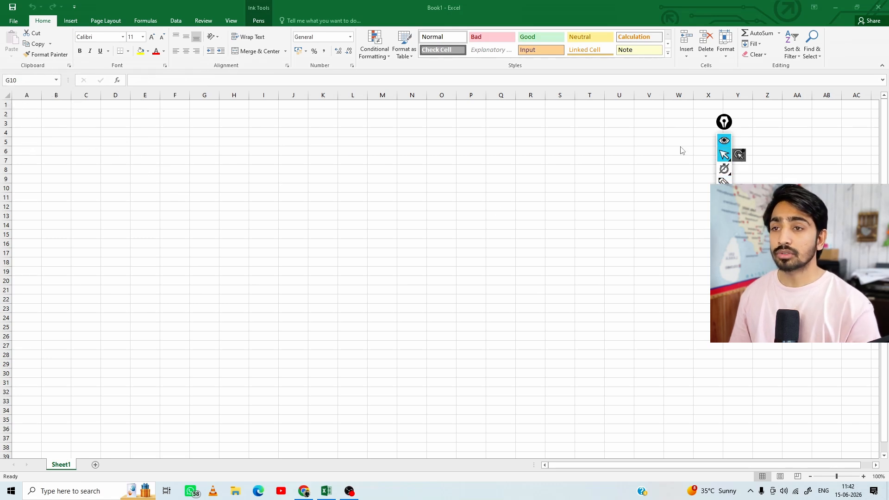
Review the functions offered by AutoSum with cell A1 selected
click(30, 106)
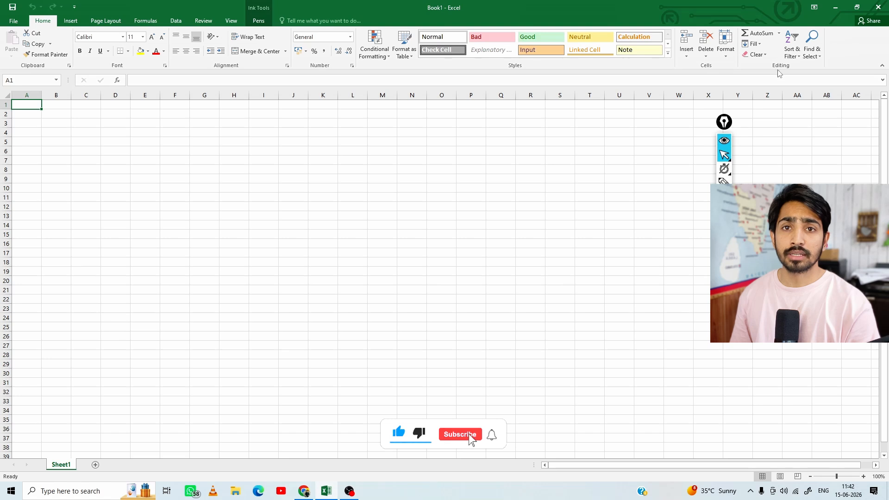
click(779, 35)
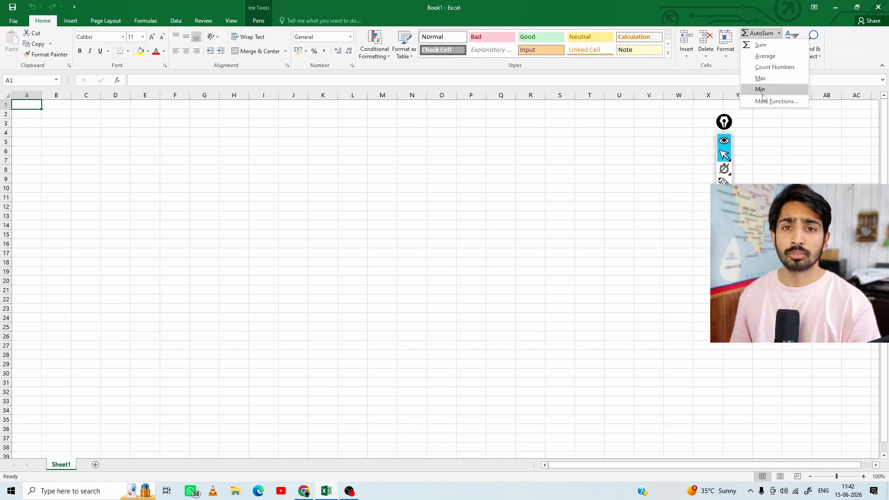
click(28, 110)
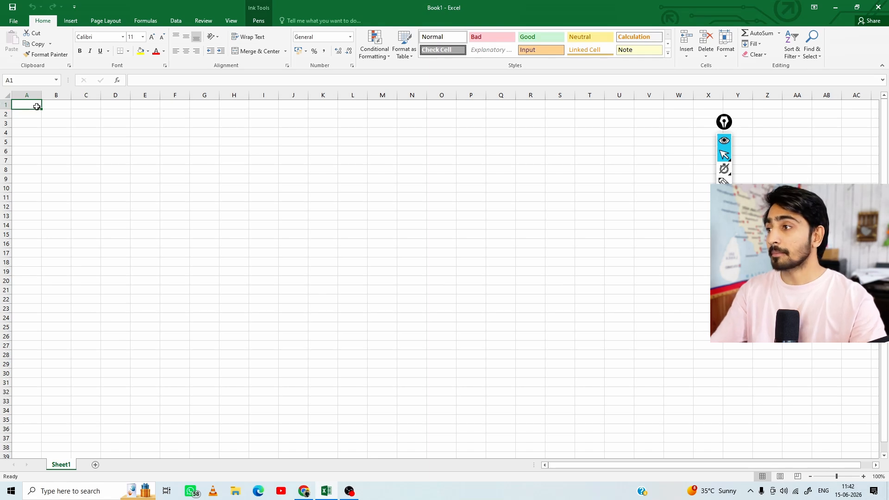
Practise selecting a block of cells starting from A1, ending with the range A1:F15
drag(33, 110, 200, 213)
click(28, 104)
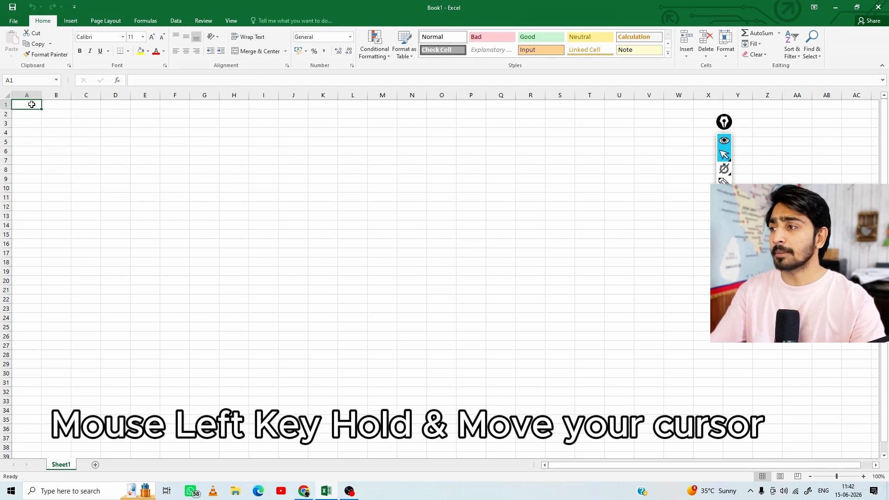
drag(31, 105, 176, 230)
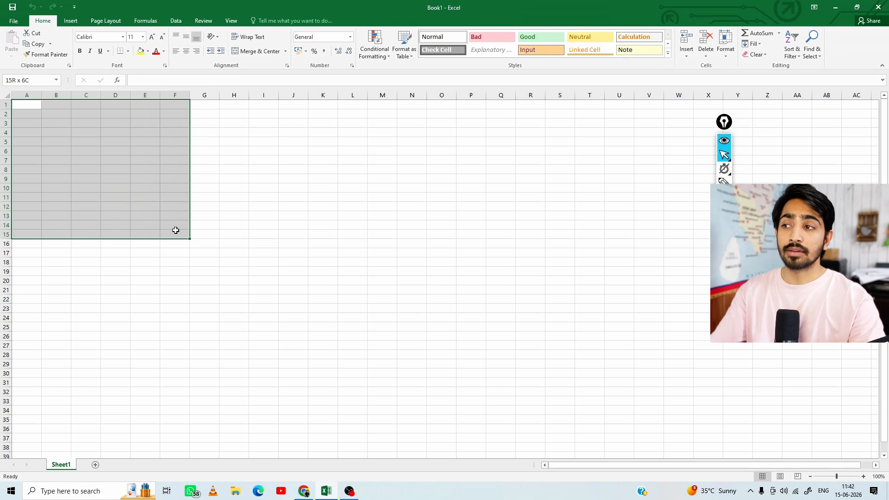
drag(176, 230, 175, 231)
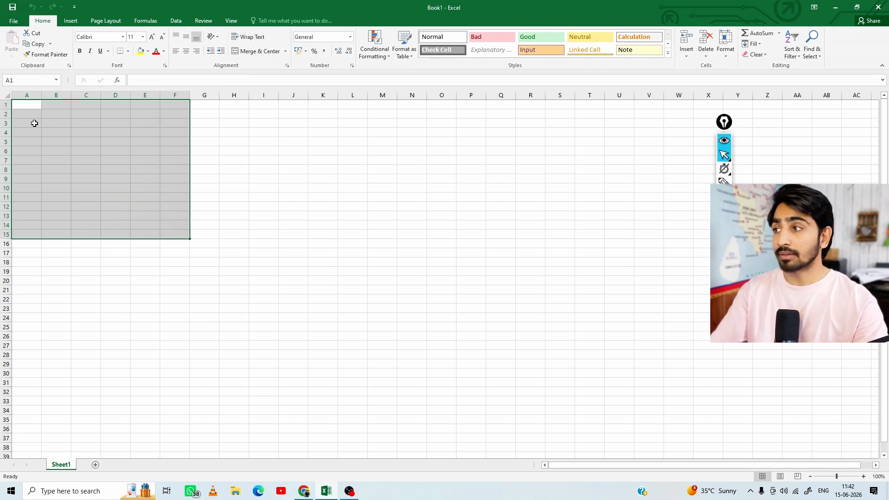
Select the range A1:F13 and enter the formula =RANDBETWEEN(1,45) in cell A1
drag(28, 104, 168, 215)
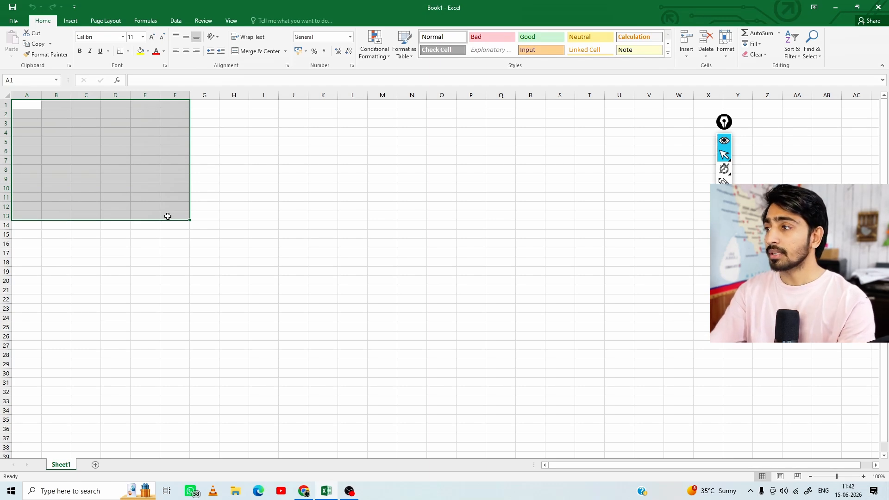
text(=)
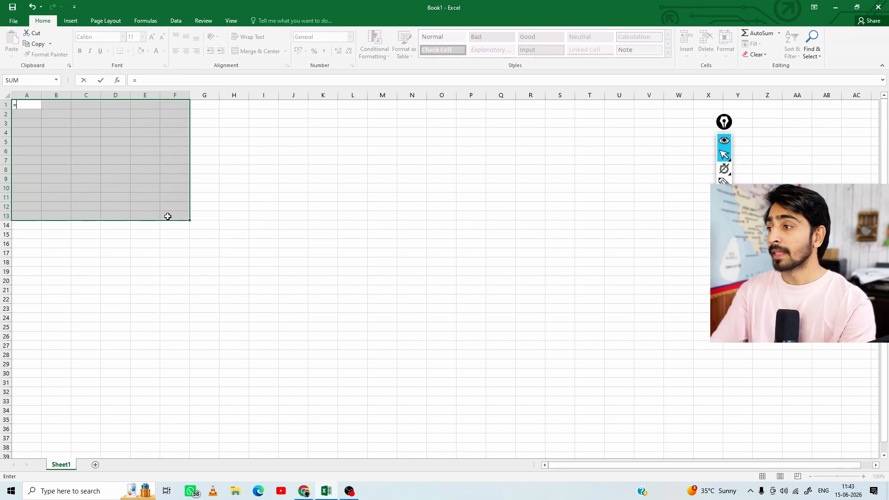
text(RANDVE)
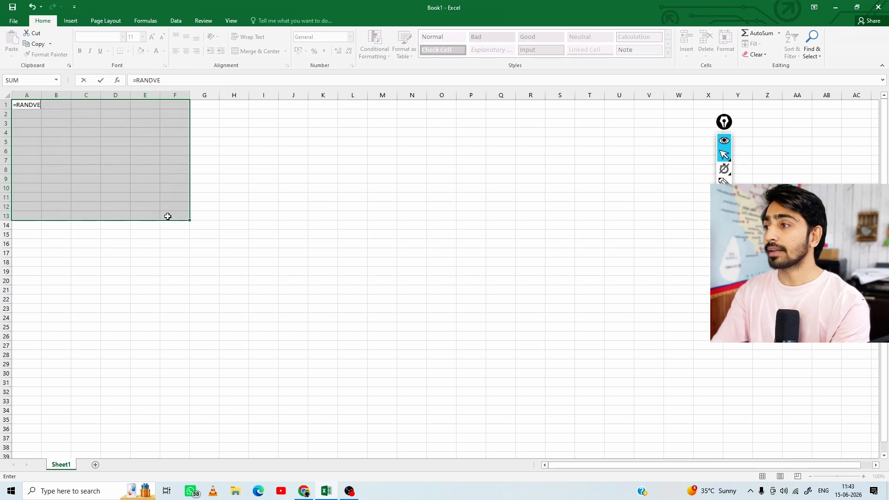
key(BackSpace)
key(BackSpace)
text(BETWEEN)
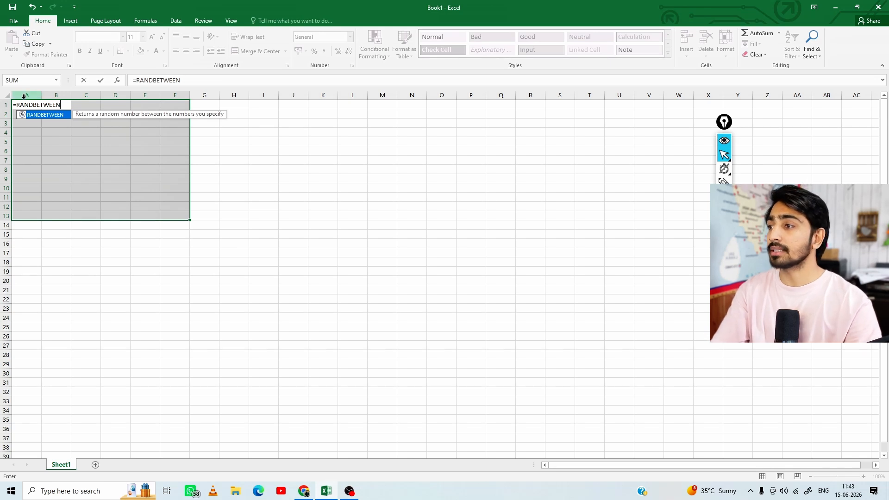
text((1)
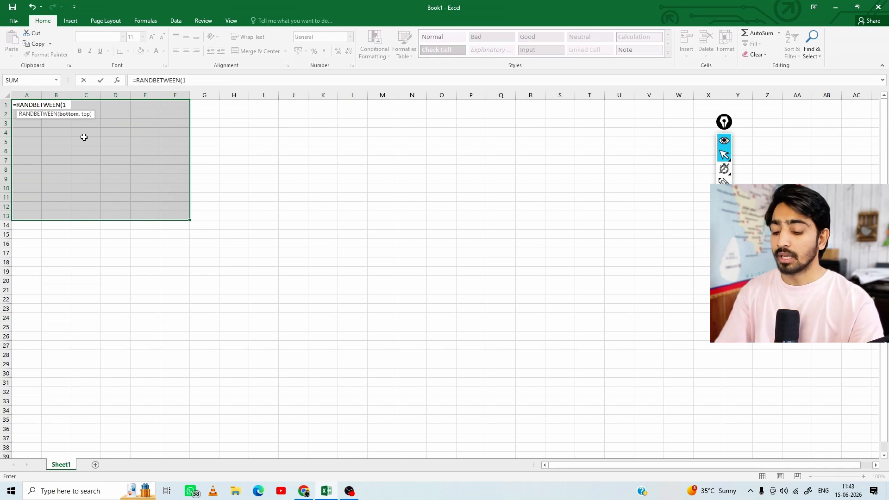
text(,)
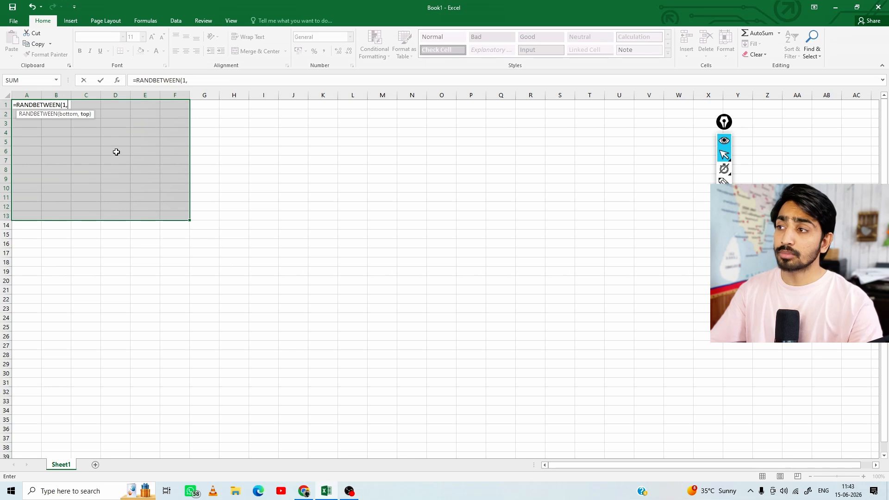
text(45)
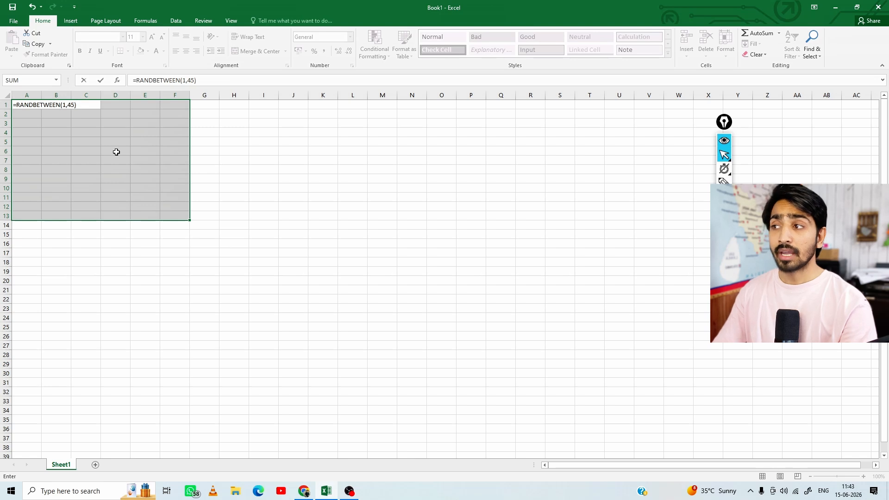
key(Return)
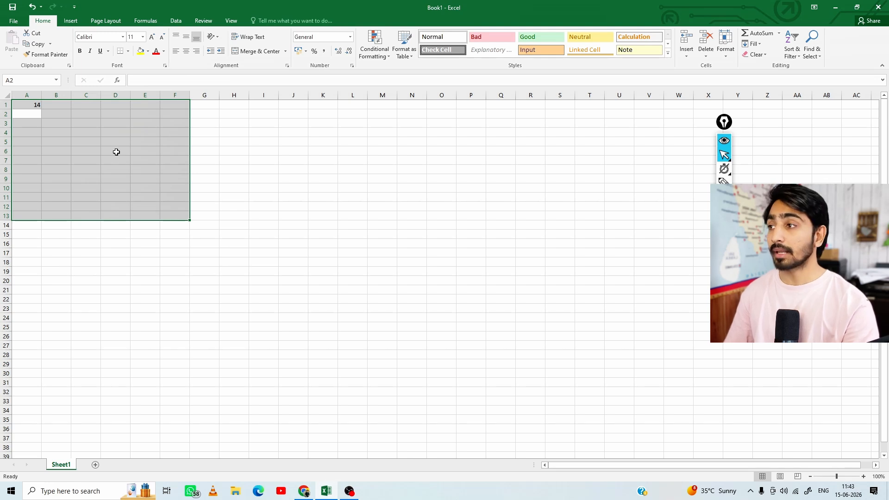
Fill the whole range A1:F12 with the =RANDBETWEEN(1,45) formula from cell A1 and check the filled block
drag(32, 104, 188, 210)
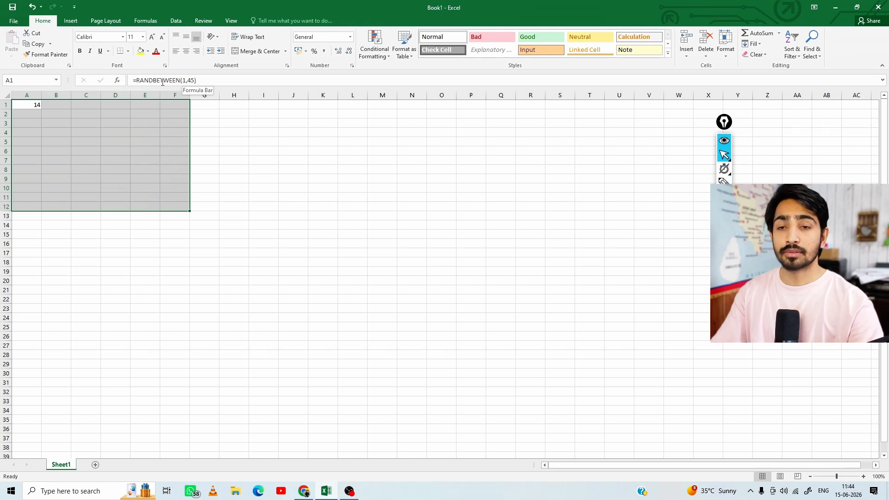
click(209, 80)
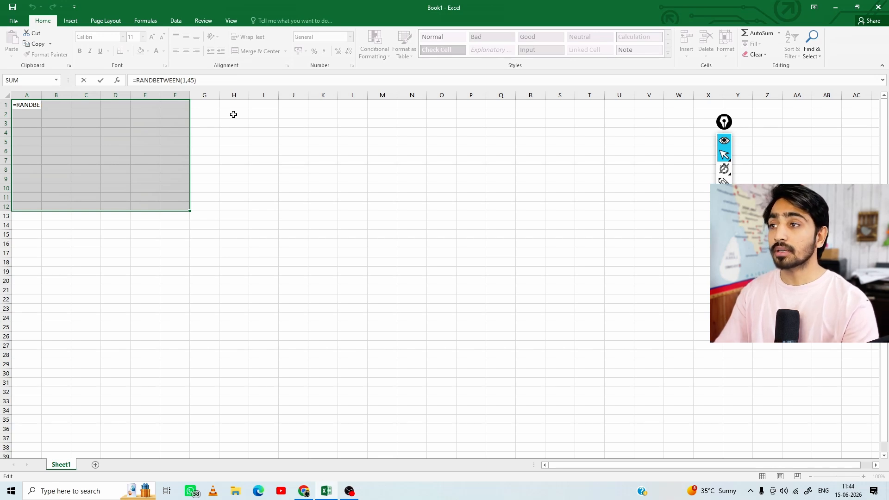
key(ctrl+Return)
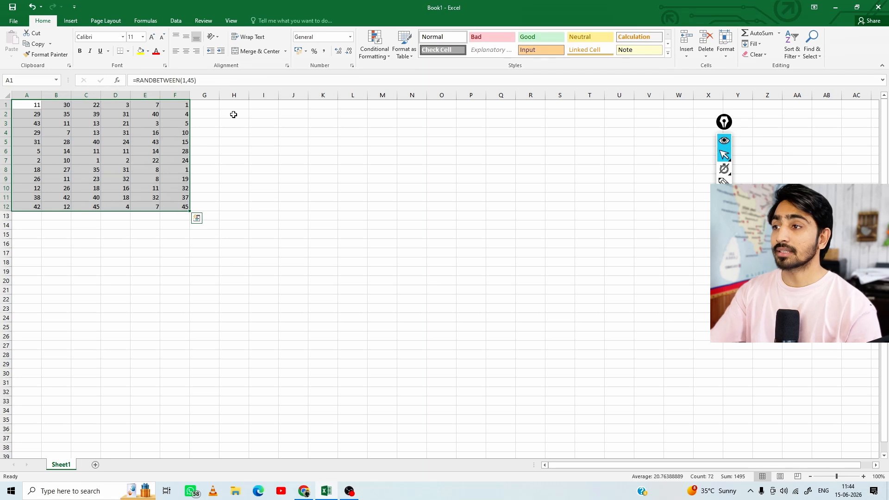
click(73, 150)
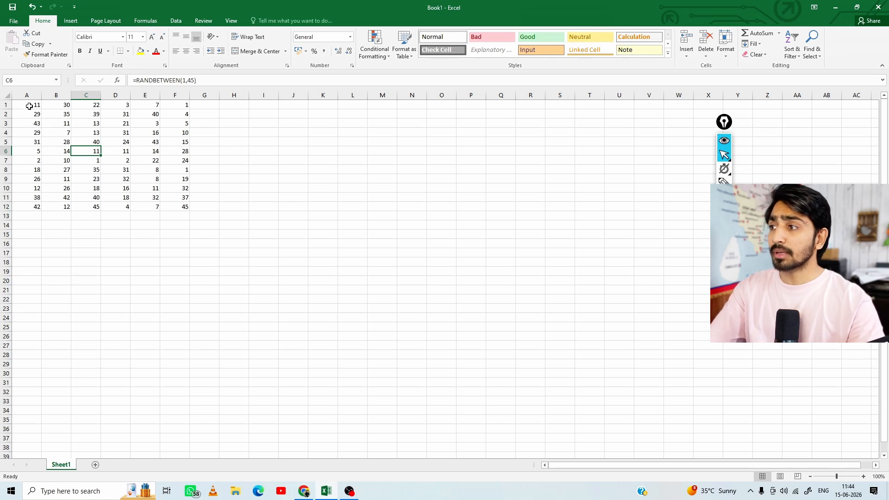
drag(29, 106, 187, 206)
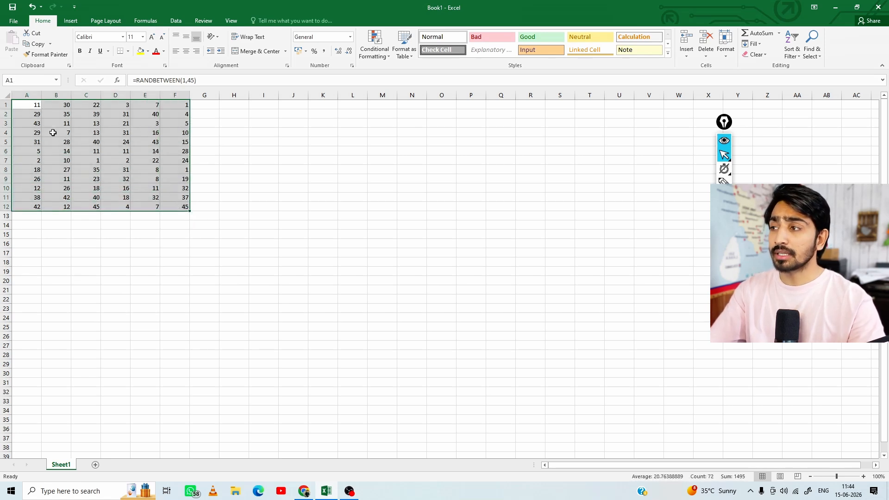
click(119, 151)
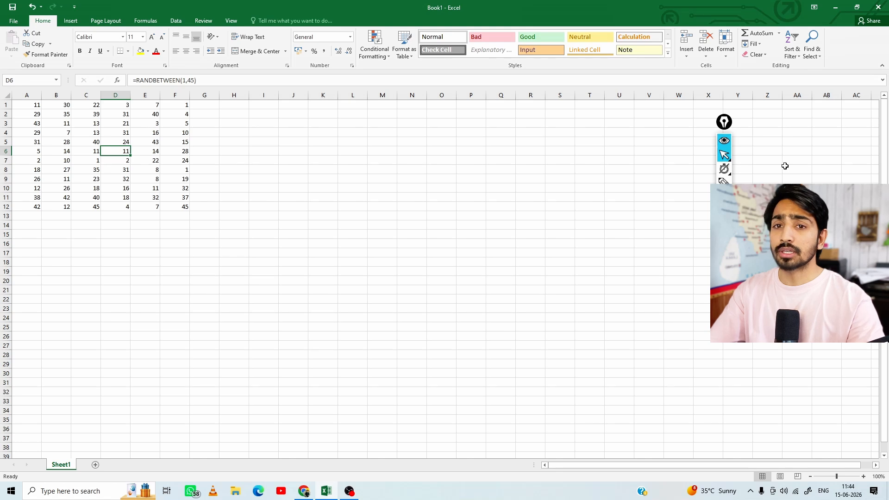
Mark the values in column F and outline F1:F12 with the annotation pen, and clear the ink
key(ctrl+shift+3)
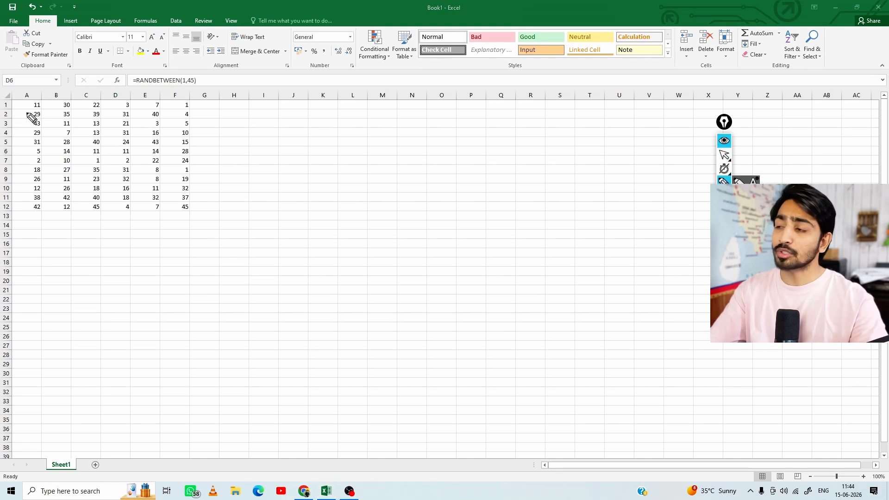
mouse_move(182, 104)
mouse_down()
mouse_move(192, 97)
mouse_move(193, 128)
mouse_up()
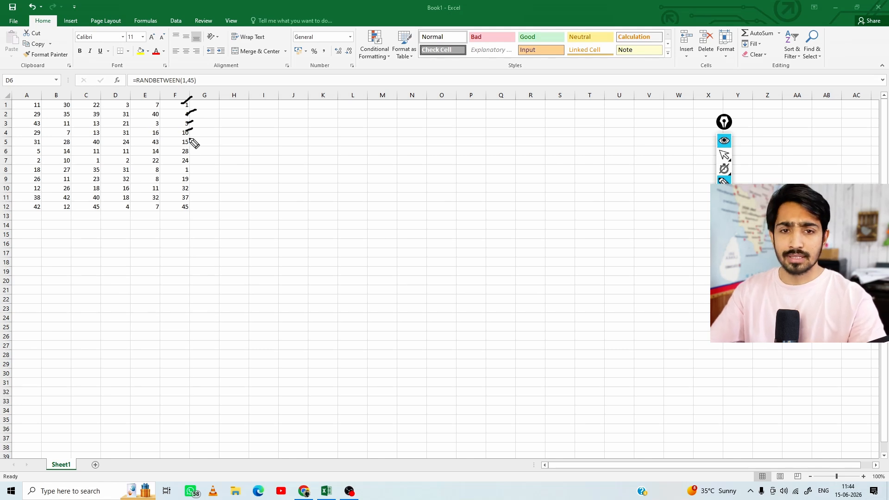
mouse_move(185, 143)
mouse_down()
mouse_move(191, 140)
mouse_move(193, 170)
mouse_up()
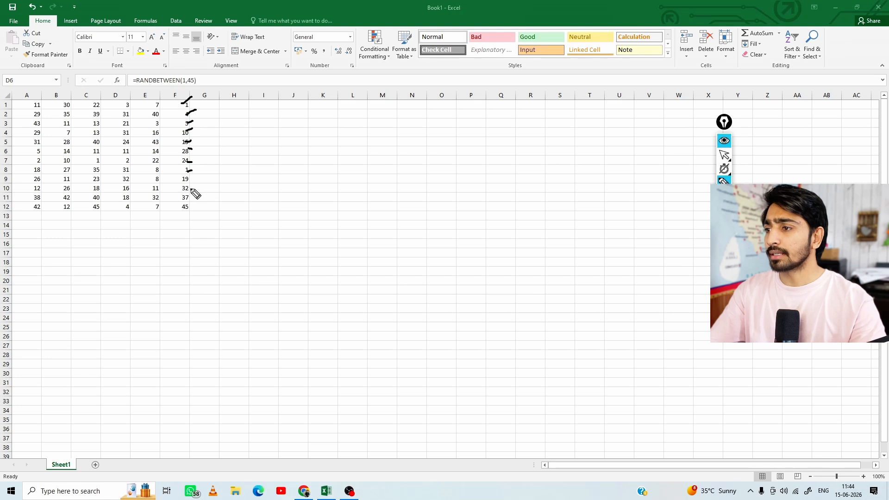
mouse_move(184, 200)
mouse_down()
mouse_move(189, 195)
mouse_move(189, 202)
mouse_up()
mouse_move(187, 92)
mouse_down()
mouse_move(197, 92)
mouse_move(206, 162)
mouse_move(182, 209)
mouse_up()
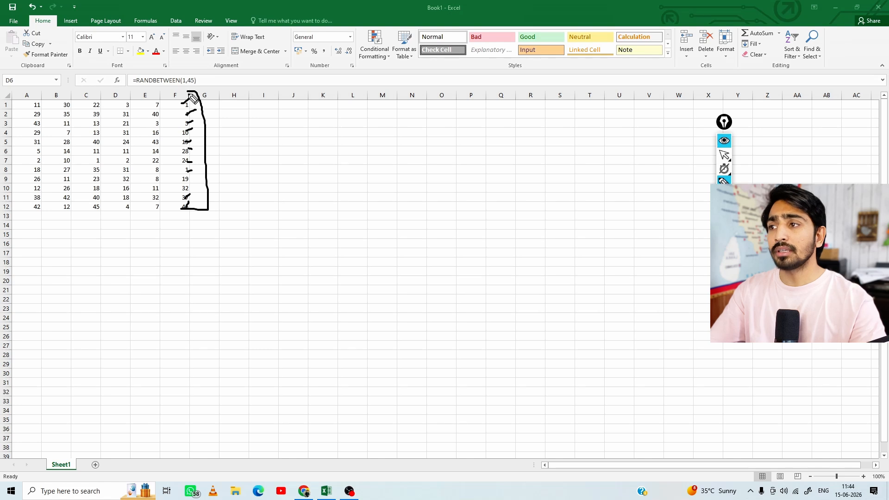
mouse_move(189, 93)
mouse_down()
mouse_move(176, 153)
mouse_move(183, 210)
mouse_up()
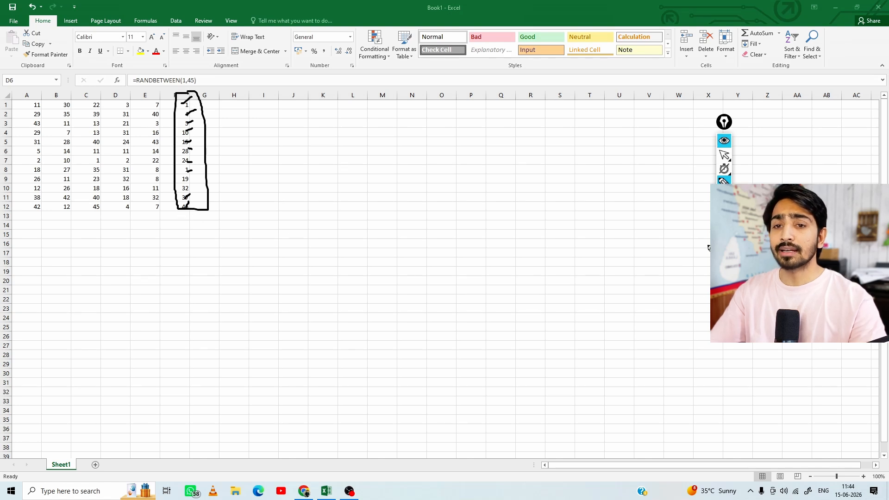
key(ctrl+shift+7)
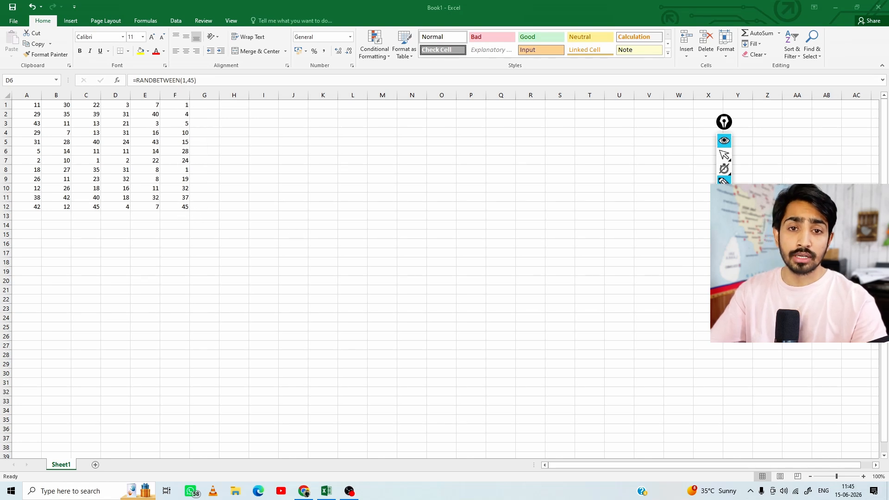
click(728, 157)
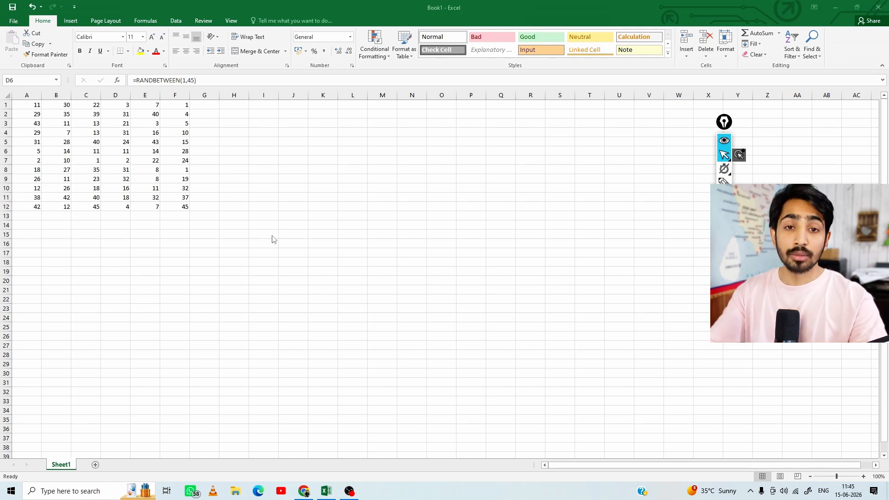
Demonstrate selecting the column A values in A1:A12 and return to cell A1
click(32, 113)
drag(29, 104, 26, 207)
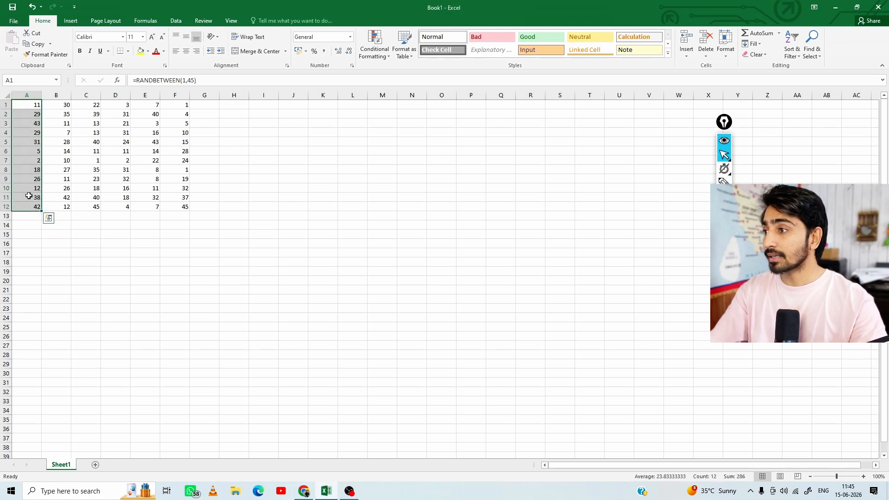
click(28, 105)
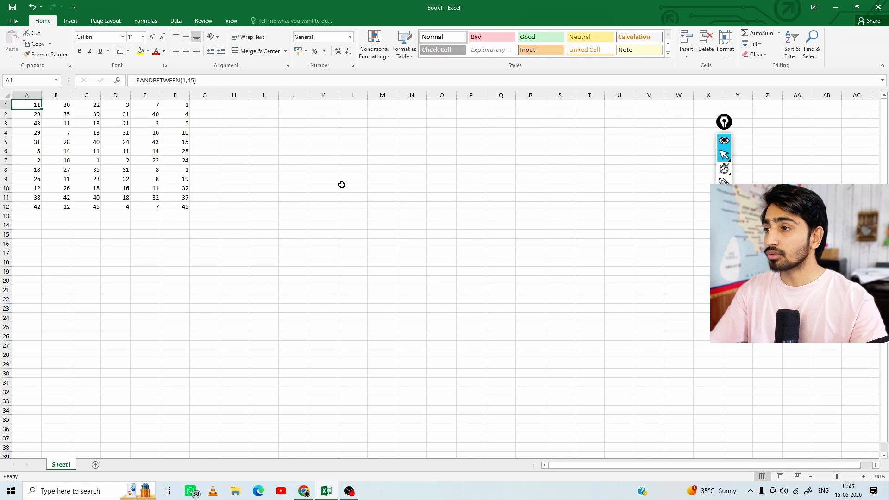
Enter the sample number 435 in empty cell M9
click(375, 182)
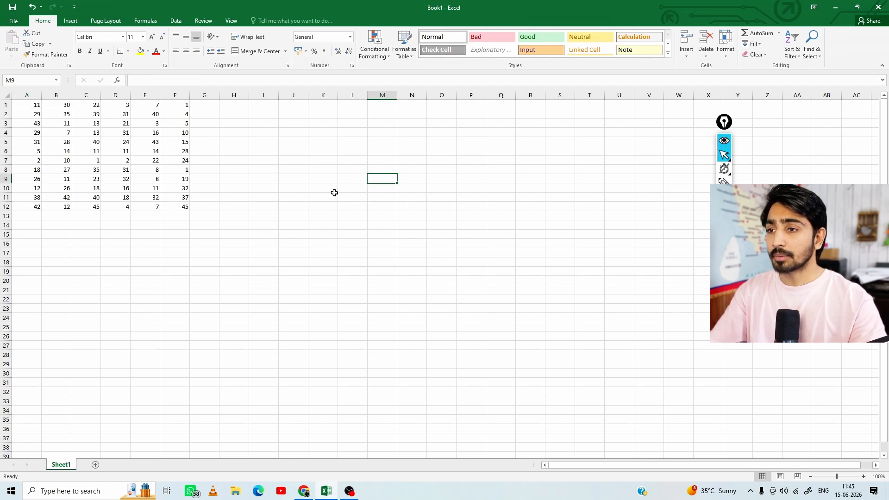
text(435)
key(Return)
key(Return)
key(Return)
key(Return)
key(Return)
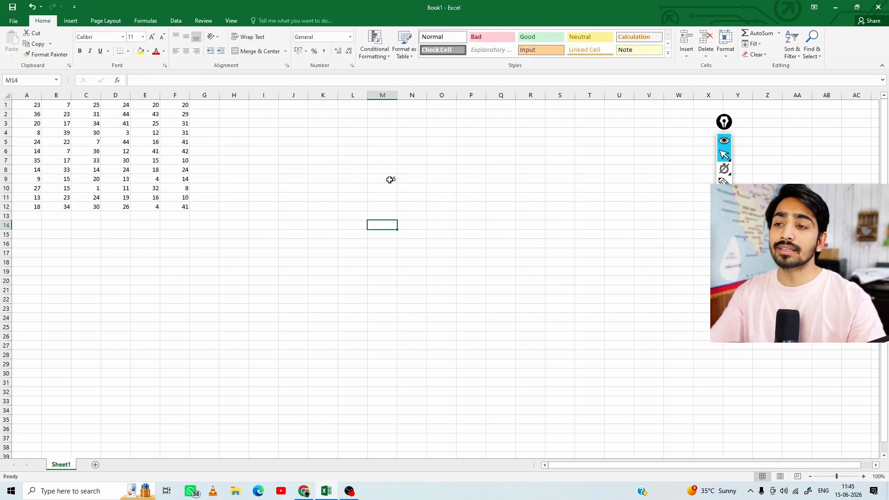
Move the sample number from cell M9 to cell R8
click(385, 178)
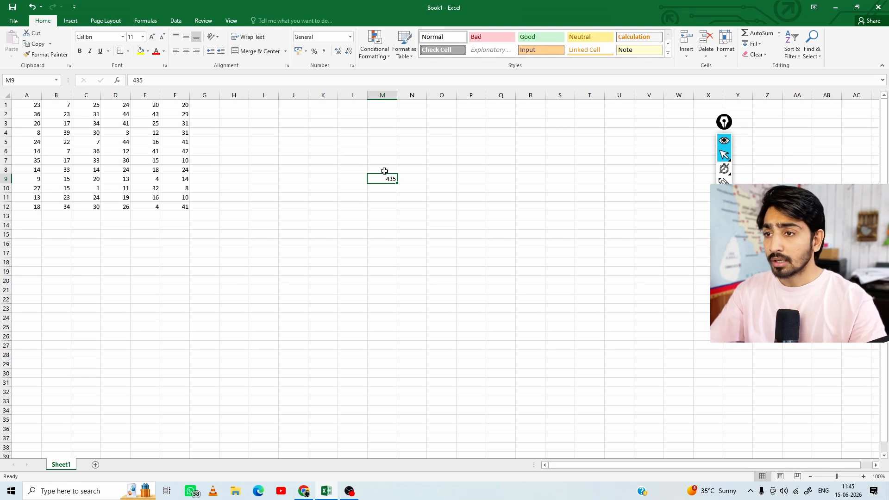
drag(384, 173, 524, 176)
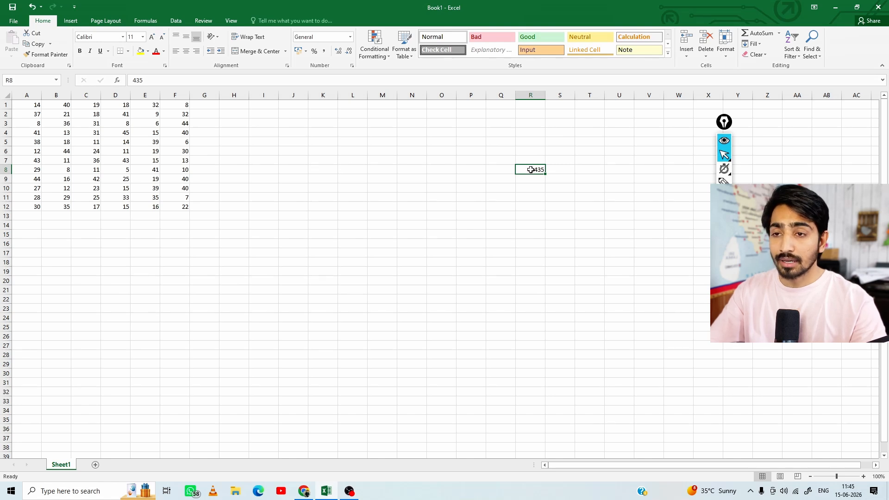
mouse_move(531, 173)
mouse_down()
mouse_move(534, 218)
mouse_move(599, 236)
mouse_move(454, 140)
mouse_move(534, 280)
mouse_move(468, 155)
mouse_move(545, 159)
mouse_move(569, 211)
mouse_move(638, 180)
mouse_move(605, 197)
mouse_move(532, 168)
mouse_up()
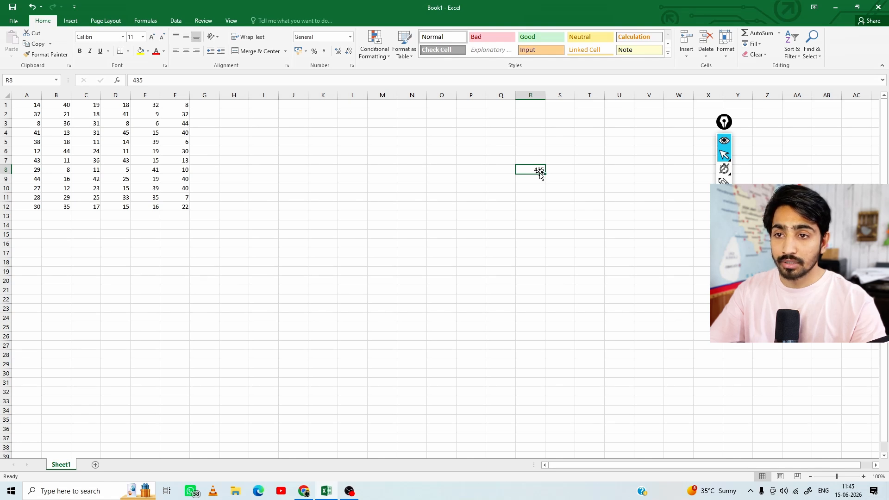
Fill the value 435 from R8 down to row 22 and across to column W, and delete the filled block
drag(545, 175, 533, 305)
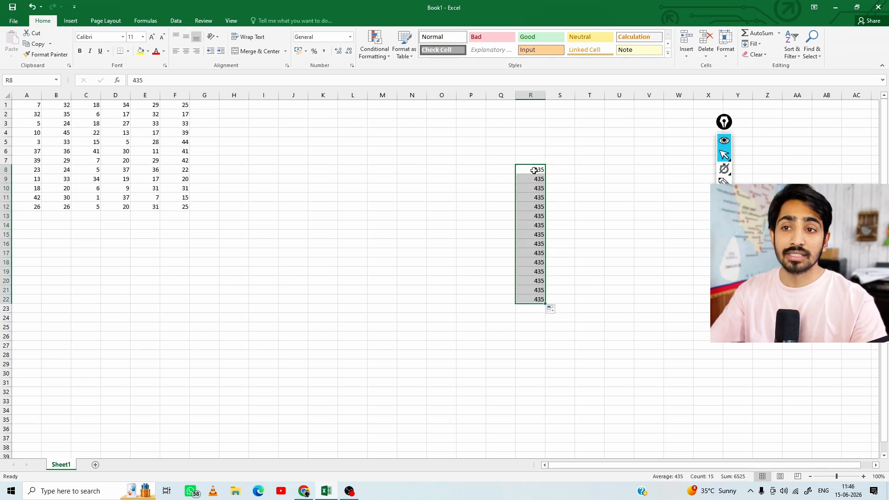
click(536, 171)
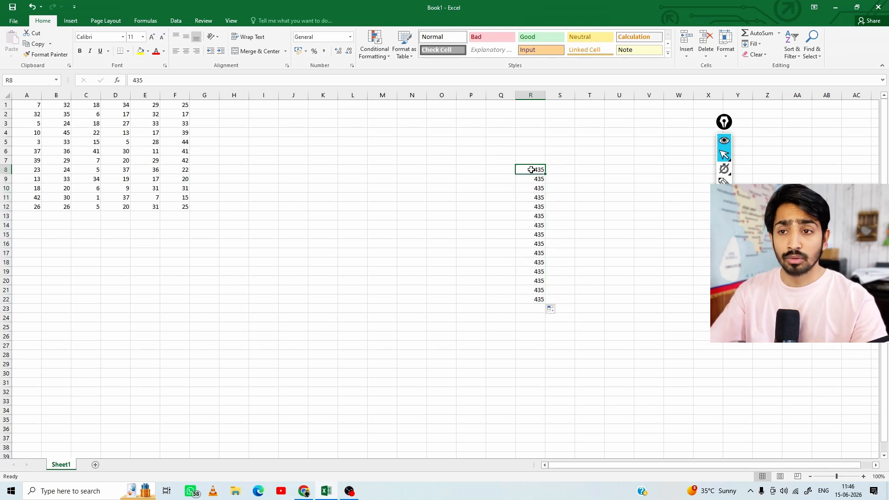
drag(534, 169, 690, 292)
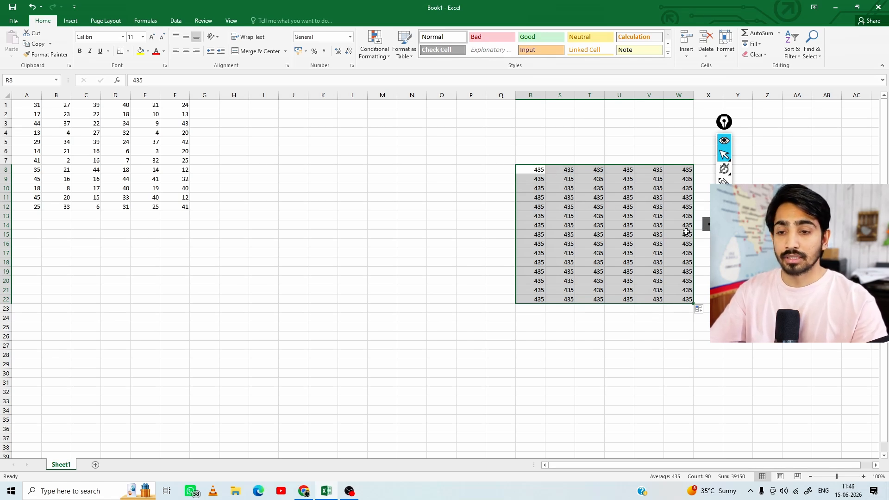
key(Delete)
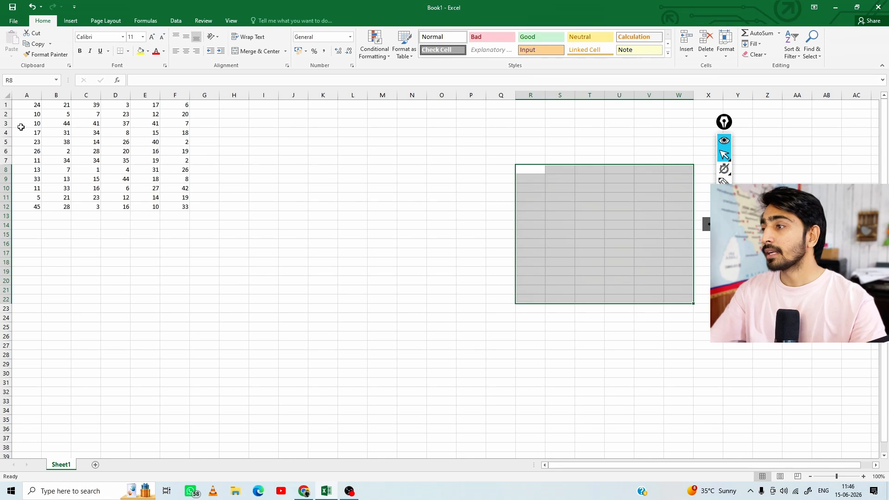
Select the range A1:A12 to examine its average, count and sum
click(43, 114)
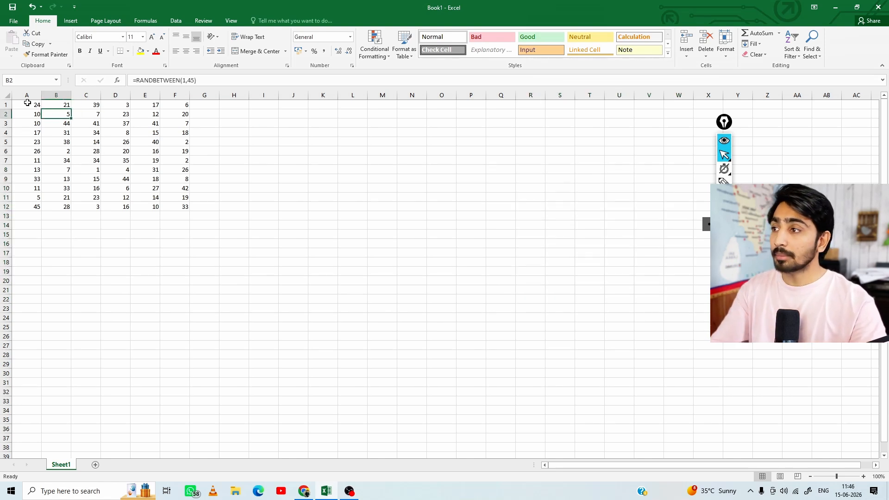
click(75, 143)
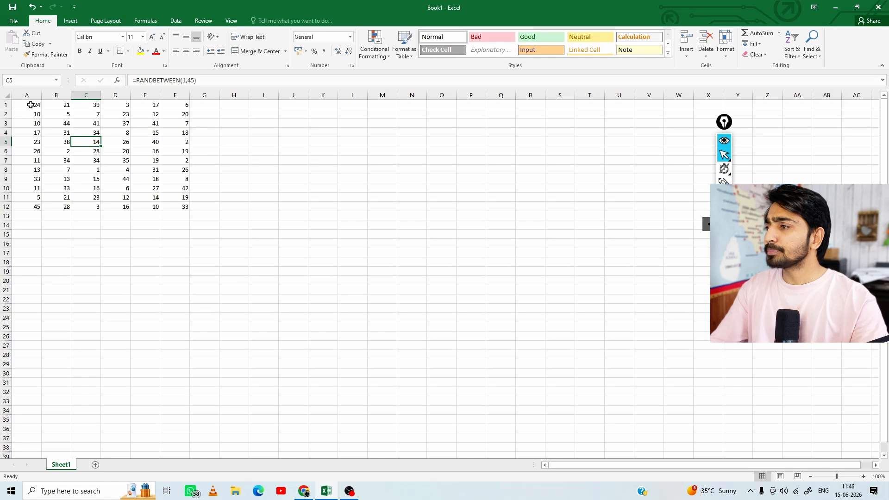
click(30, 106)
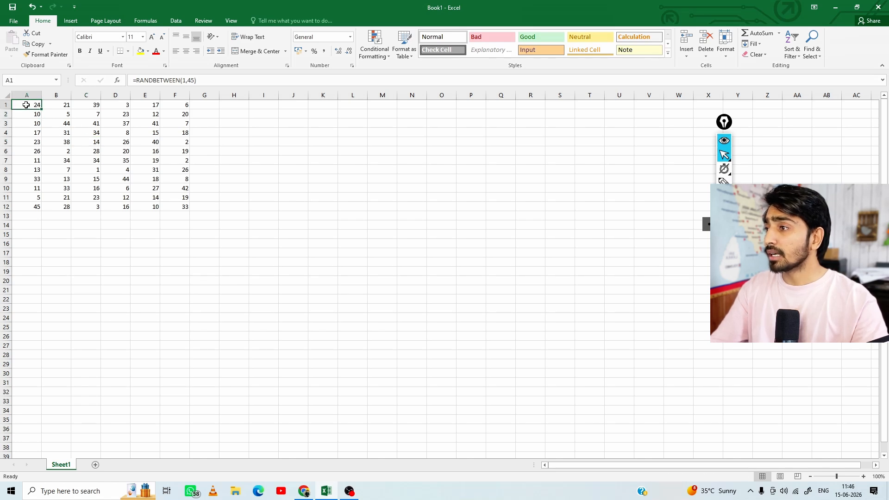
drag(26, 105, 29, 206)
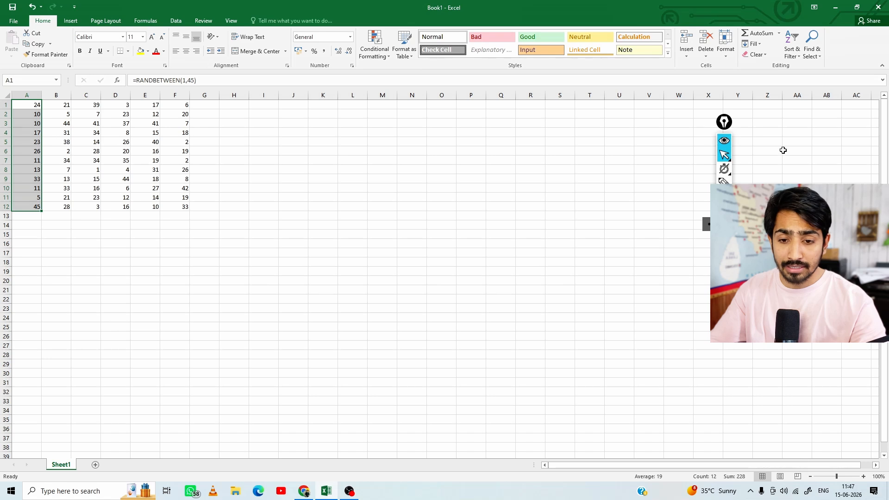
Circle the Sum, Count and Average read-outs and mark the column A values with the annotation pen, and clear the ink
click(724, 181)
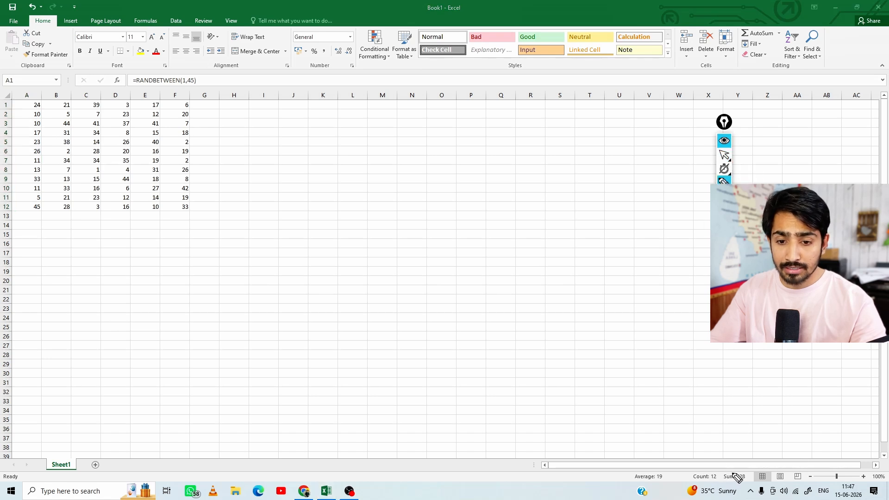
mouse_move(737, 477)
mouse_down()
mouse_move(729, 482)
mouse_move(755, 484)
mouse_move(741, 468)
mouse_move(729, 481)
mouse_up()
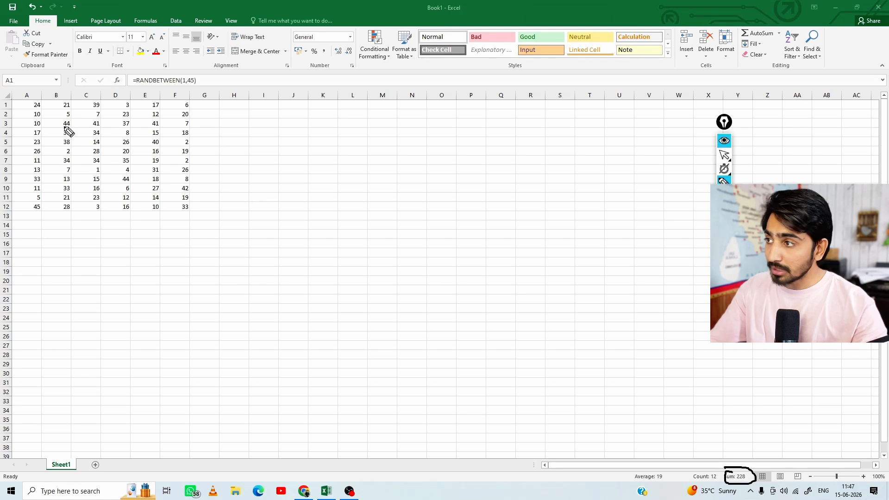
drag(36, 103, 40, 115)
drag(35, 122, 44, 133)
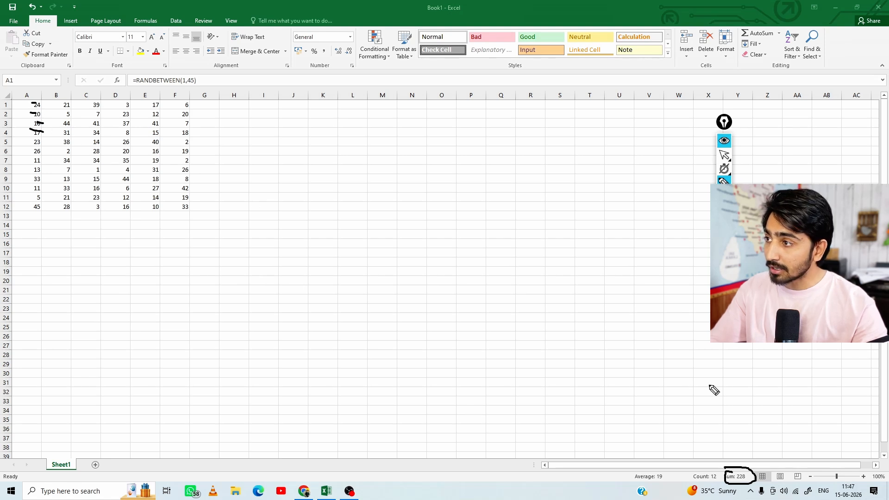
mouse_move(706, 474)
mouse_down()
mouse_move(690, 482)
mouse_move(722, 484)
mouse_move(708, 468)
mouse_move(695, 471)
mouse_up()
mouse_move(644, 484)
mouse_down()
mouse_move(681, 479)
mouse_move(618, 475)
mouse_up()
mouse_move(40, 96)
mouse_down()
mouse_move(53, 153)
mouse_move(38, 213)
mouse_up()
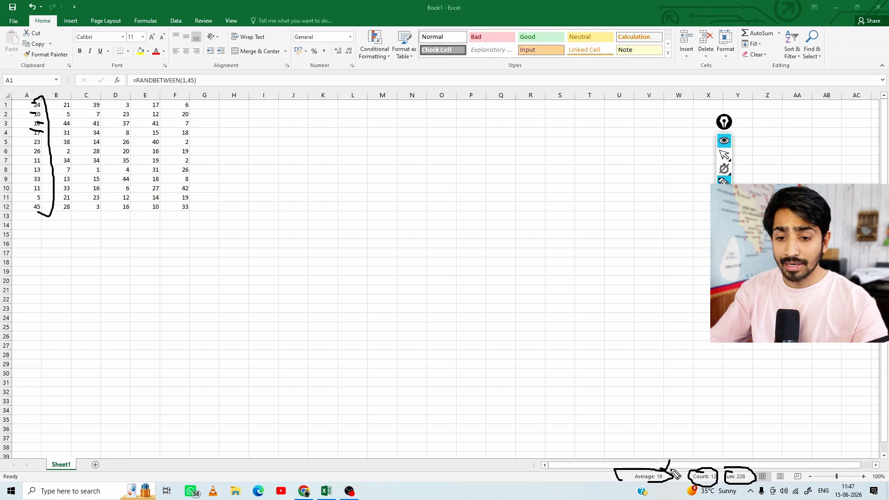
drag(669, 461, 664, 472)
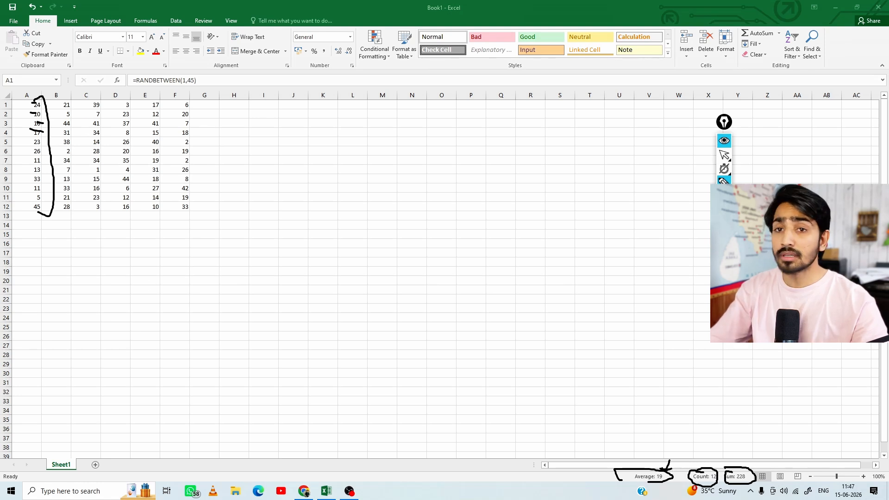
click(725, 157)
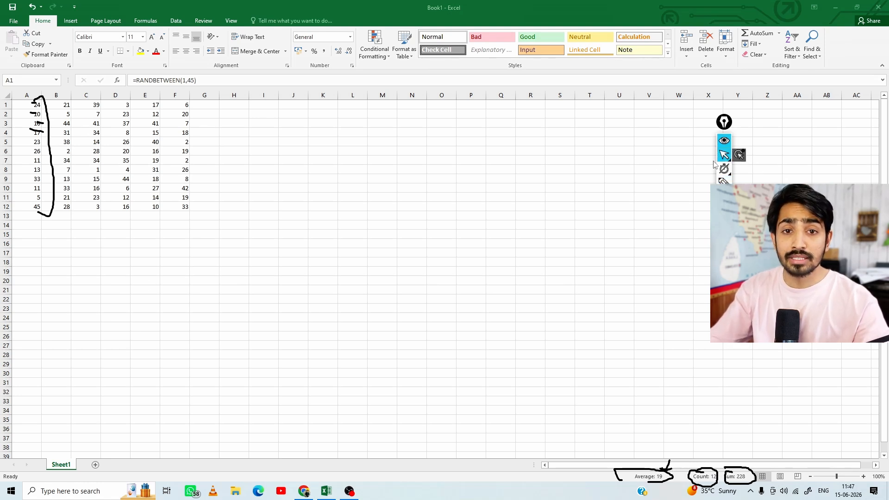
click(724, 269)
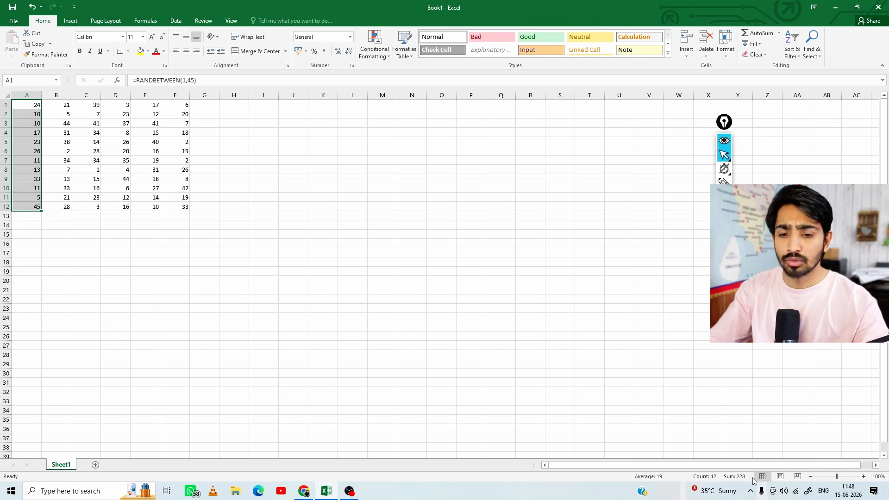
drag(59, 103, 198, 219)
click(57, 243)
click(86, 281)
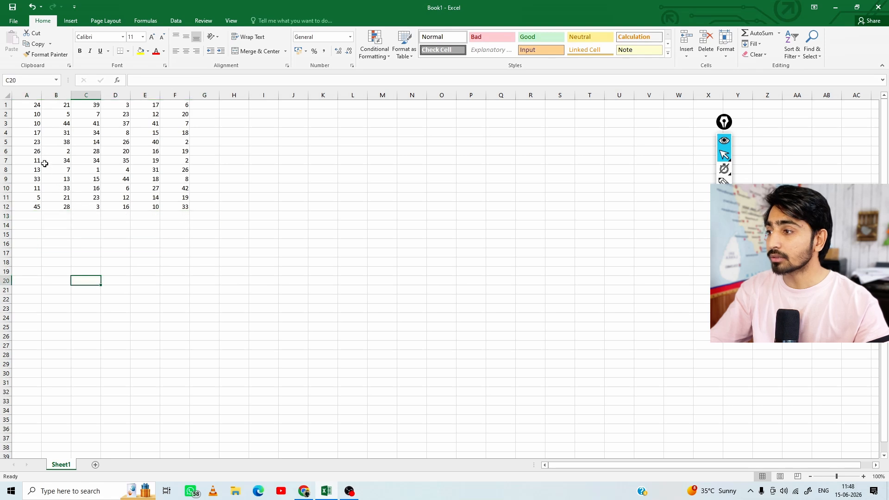
Total the range A1:A12 in cell A13 with the AutoSum Sum function and inspect the resulting formula
drag(30, 105, 30, 207)
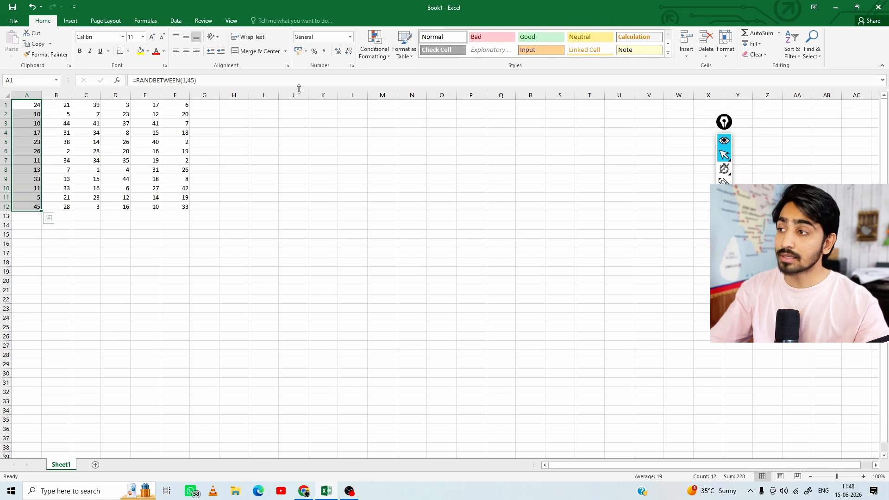
click(780, 33)
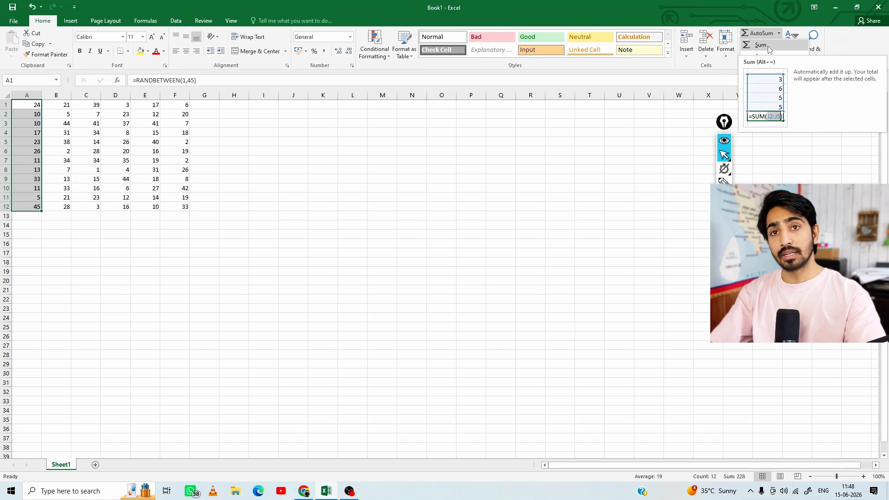
click(768, 46)
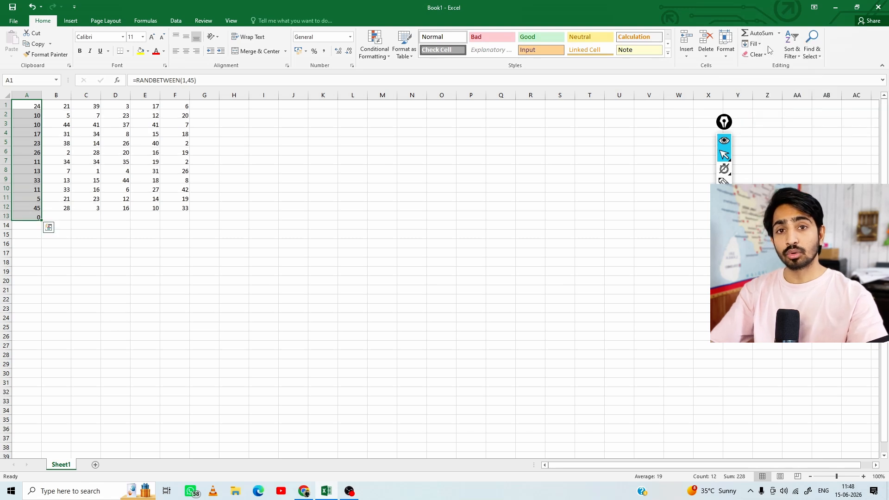
click(30, 218)
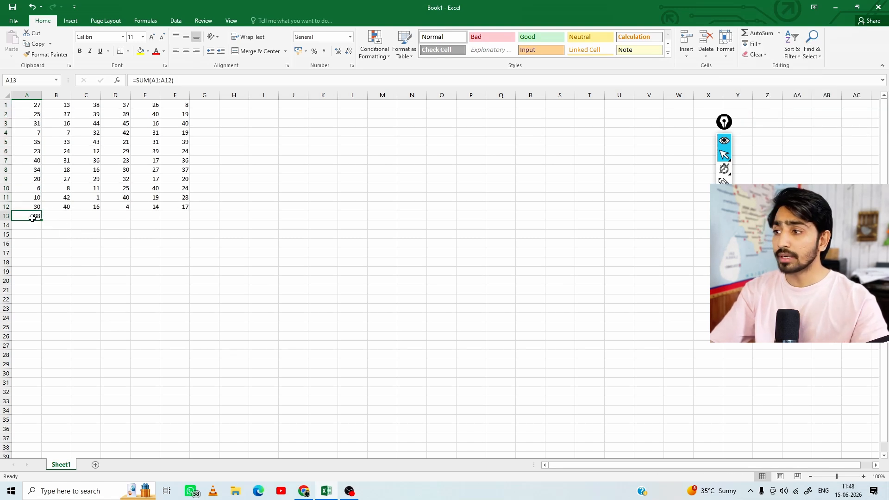
Select the range A1:A12 to compare its sum with the total in cell A13
click(26, 105)
key(ctrl+shift+Down)
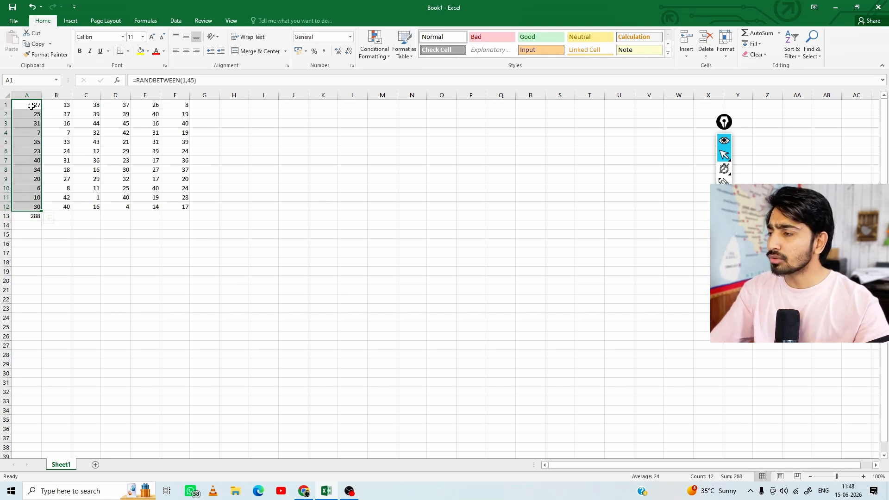
drag(31, 106, 31, 206)
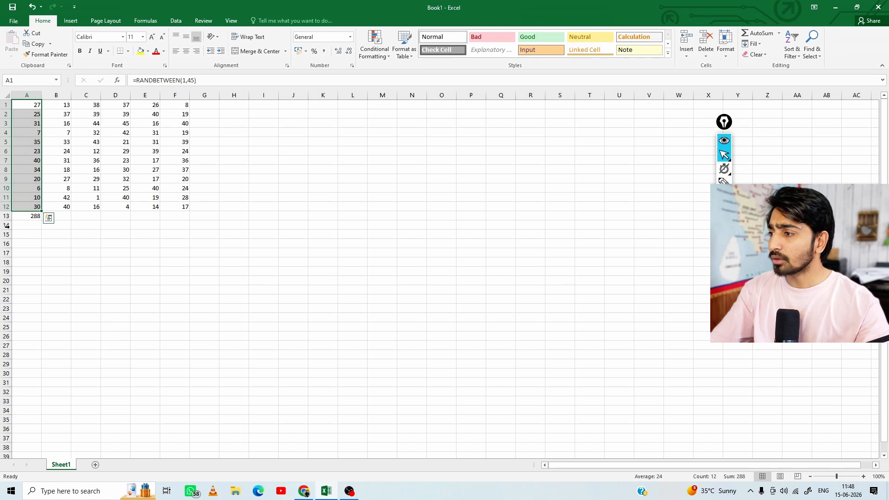
Total the range B1:B12 in B13 and the block C1:F12 in C13:F13 with the AutoSum Sum function
drag(58, 106, 58, 209)
click(780, 35)
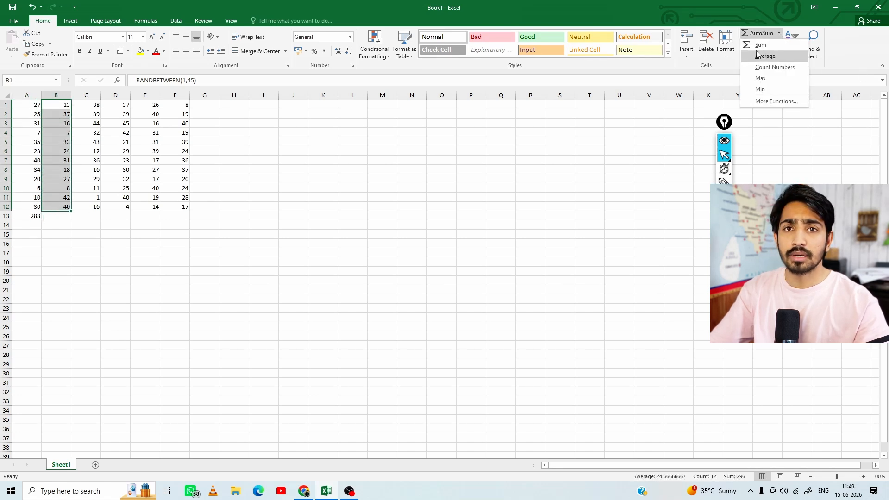
click(765, 46)
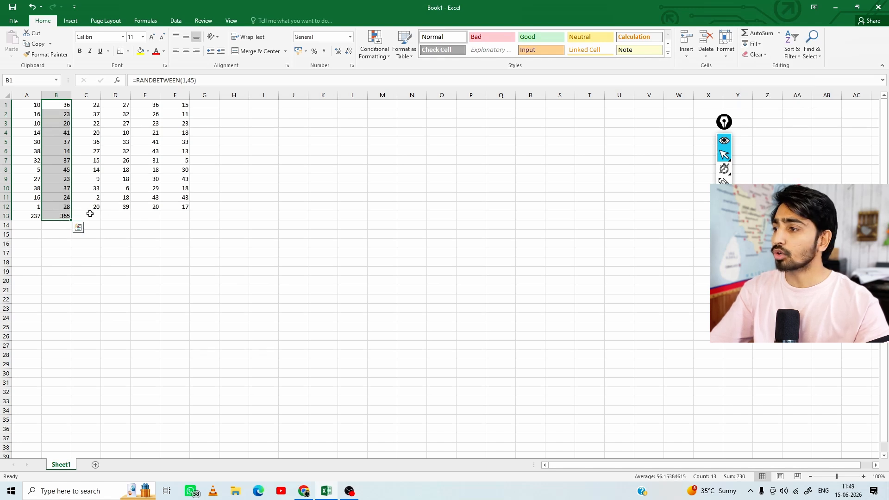
drag(88, 106, 185, 207)
click(779, 34)
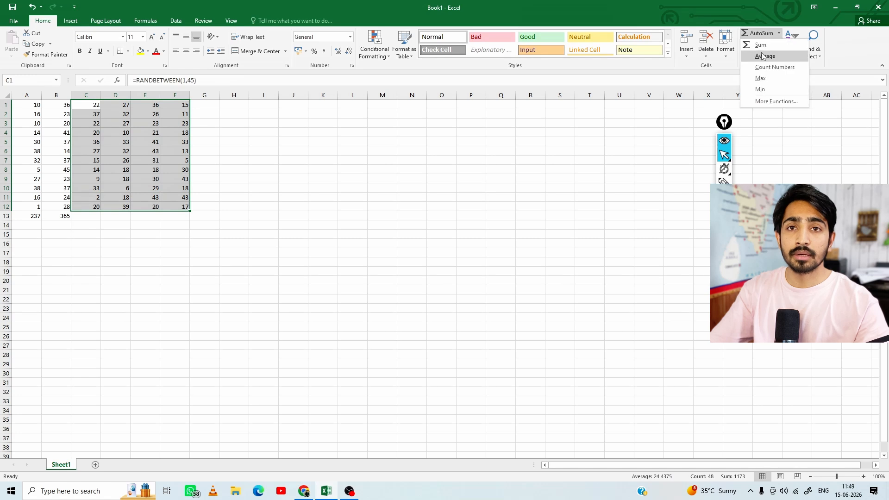
click(761, 45)
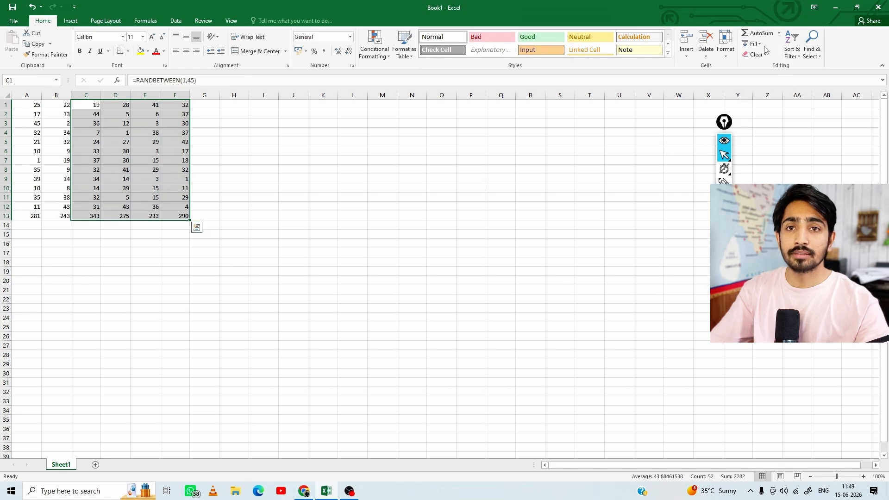
Inspect the SUM formulas in the total cells A13 through F13
click(36, 216)
click(54, 217)
click(84, 218)
click(116, 218)
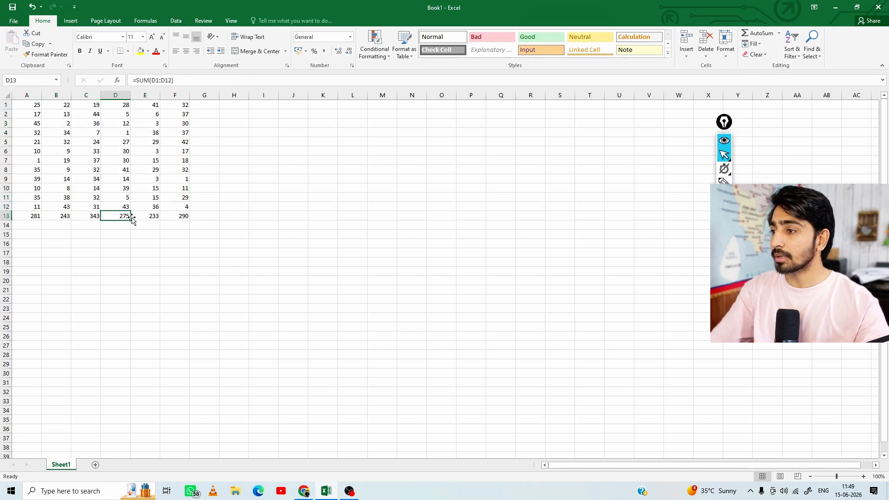
click(147, 218)
click(168, 217)
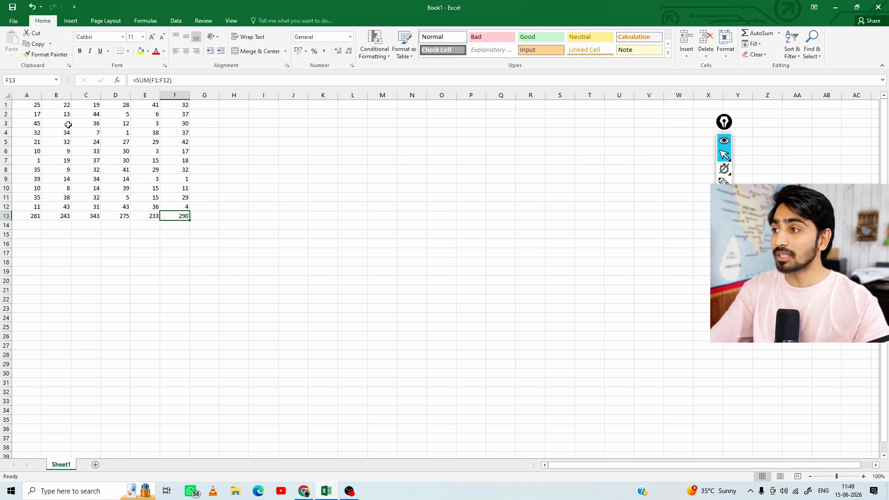
Select A1:A12 and the totals A13:F13 to examine their sums, and check the column totals in D13 and F13
click(115, 132)
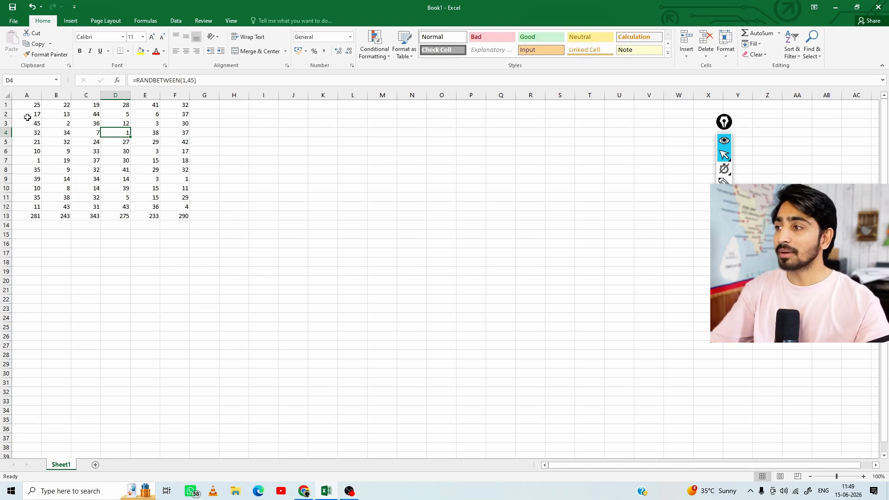
drag(28, 104, 27, 206)
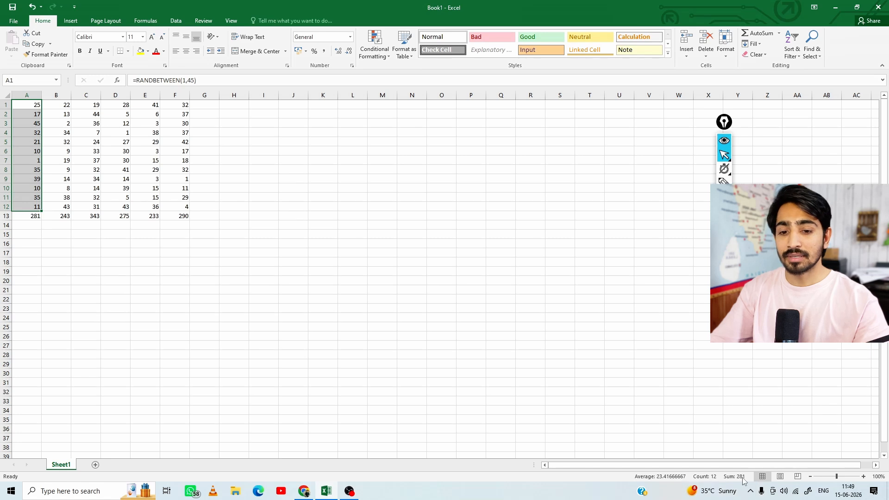
click(27, 217)
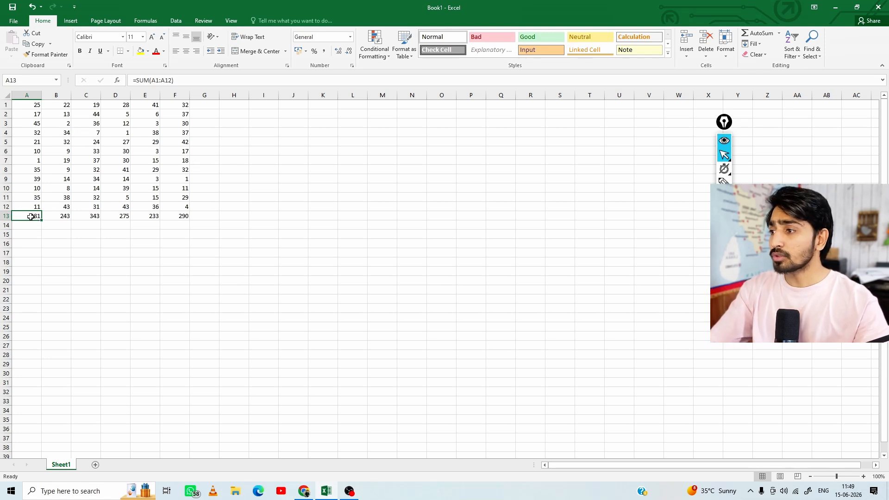
drag(30, 216, 168, 216)
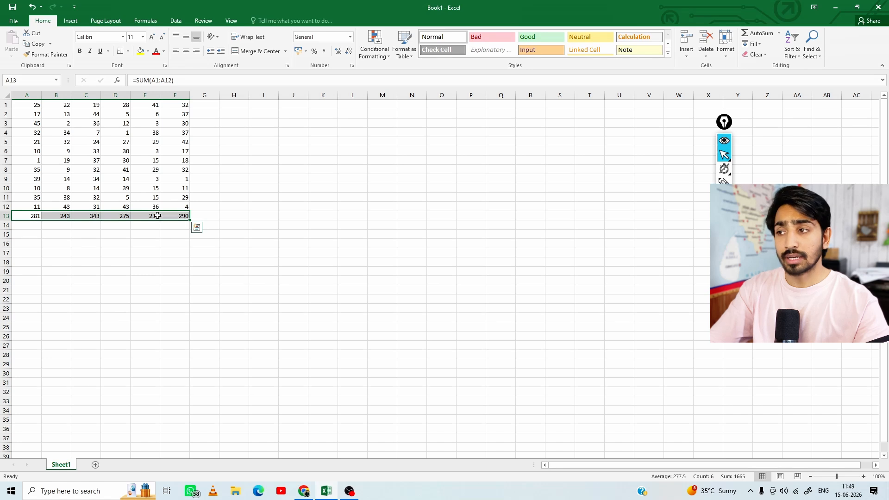
click(124, 215)
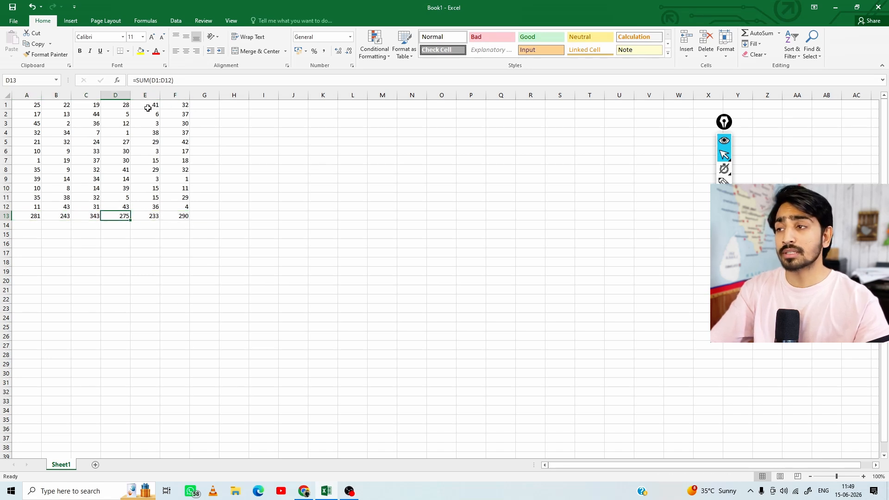
click(177, 104)
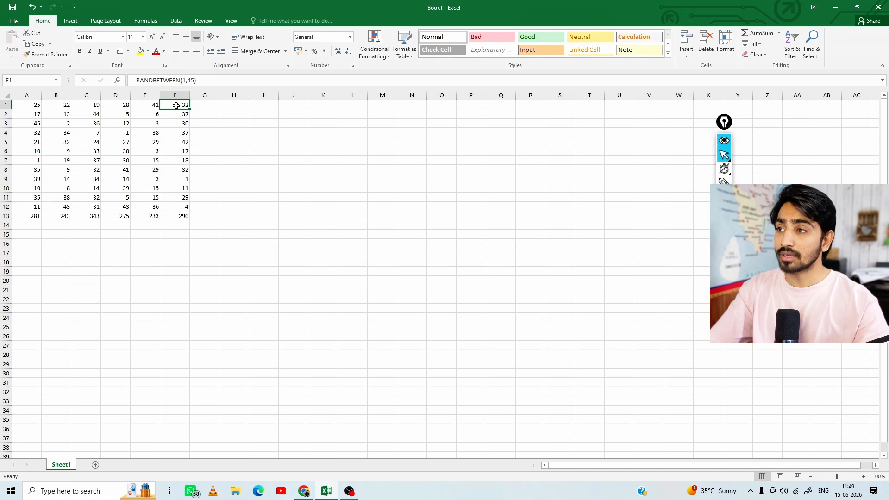
click(178, 217)
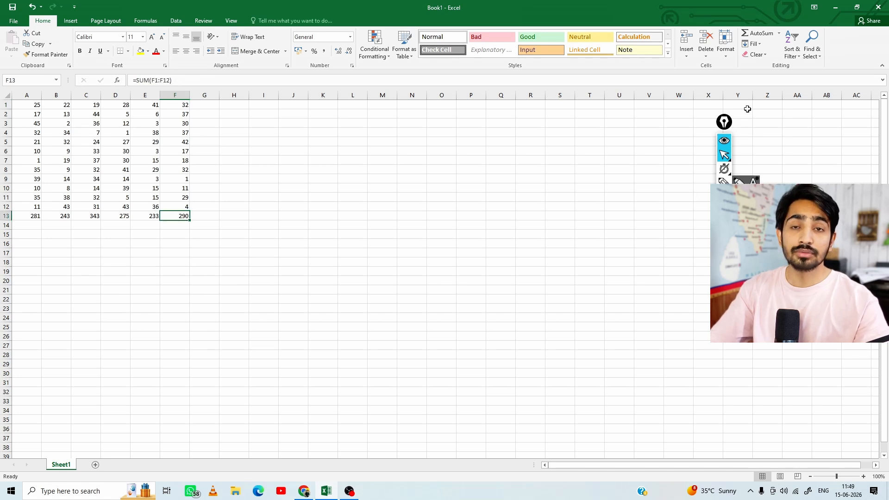
Total the rows A1:F1, A2:F2 and A3:F3 in cells G1, G2 and G3 with AutoSum
drag(32, 105, 183, 105)
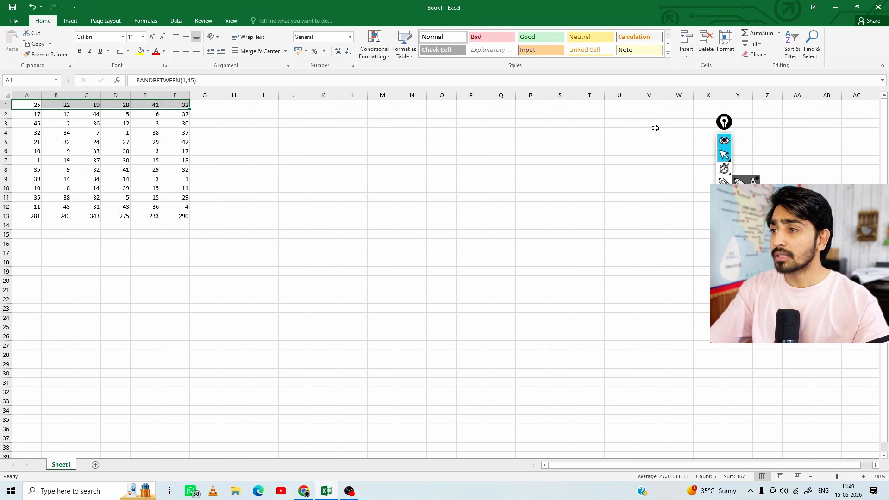
click(766, 38)
drag(20, 116, 175, 113)
click(758, 33)
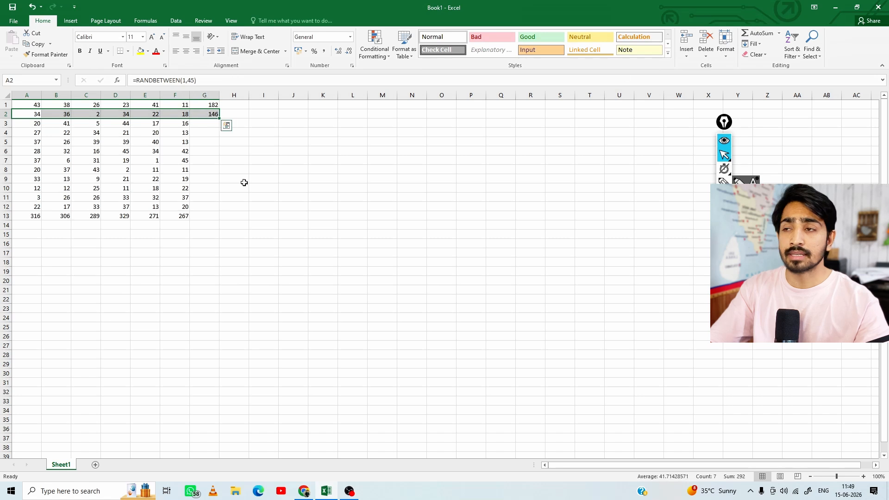
drag(27, 124, 181, 123)
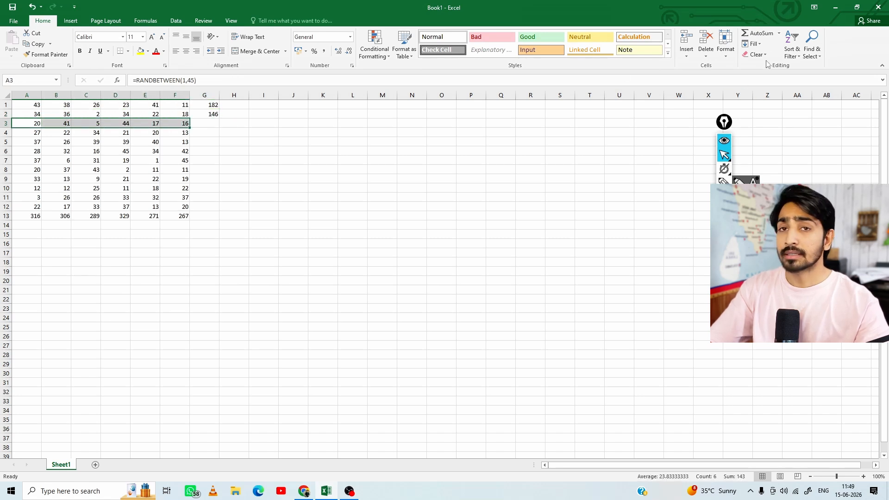
click(759, 33)
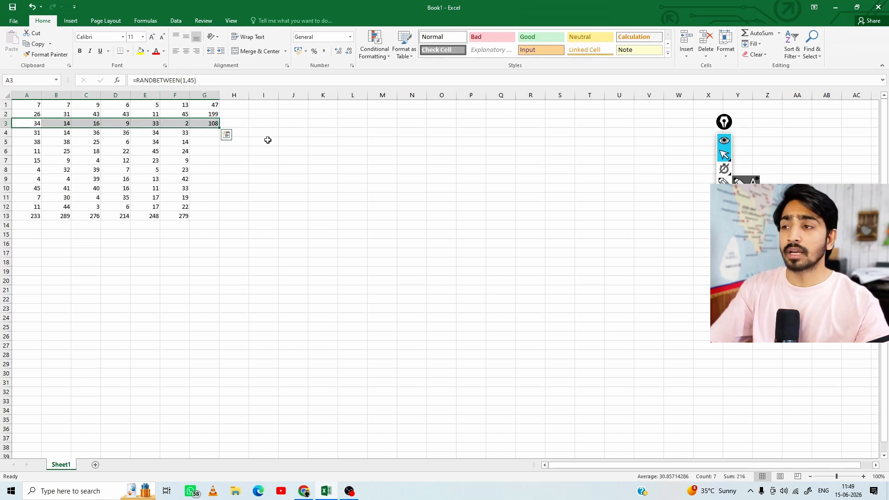
Fill the row total formula from G3 down to G13 and inspect the copied formulas in column G
click(196, 123)
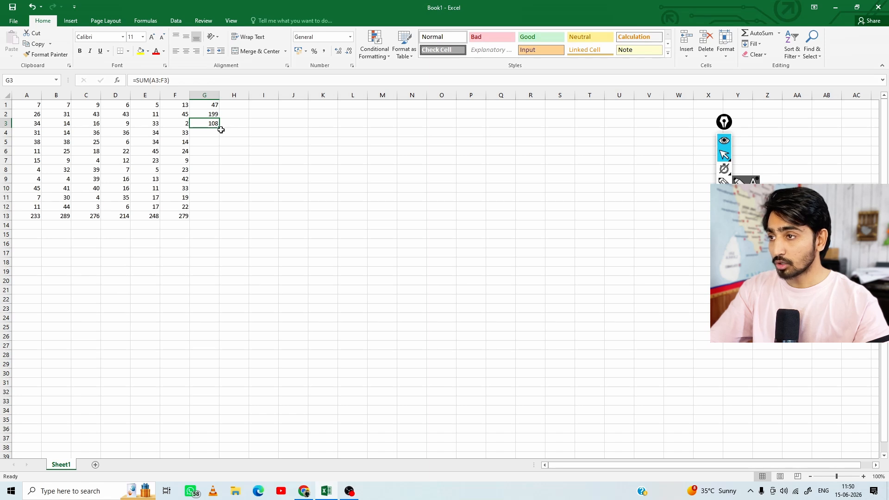
drag(220, 127, 215, 221)
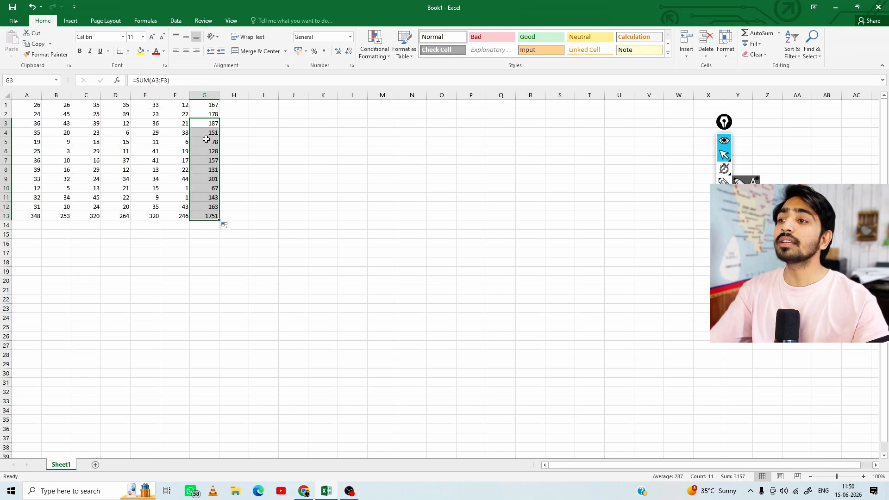
click(207, 161)
click(207, 187)
click(208, 205)
click(208, 172)
click(211, 157)
click(213, 122)
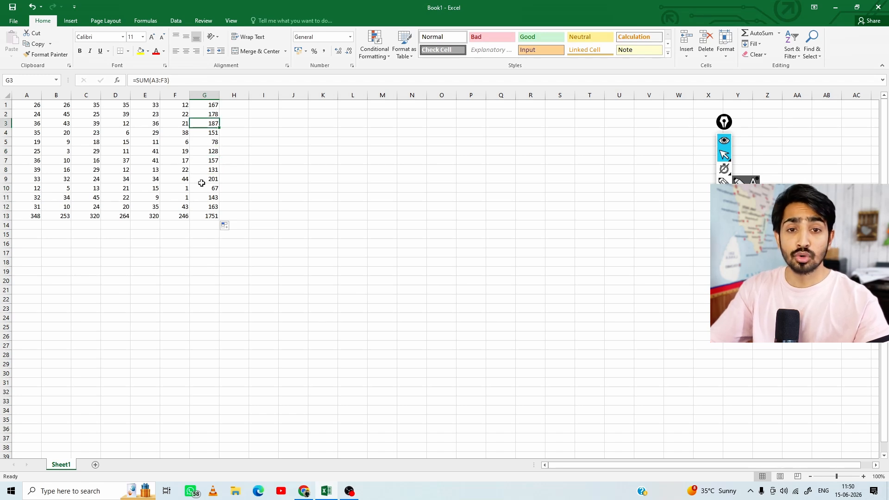
Try to total the range A1:A13 in the cell below with AutoSum, and check the cells and ranges around A13
drag(29, 102, 26, 216)
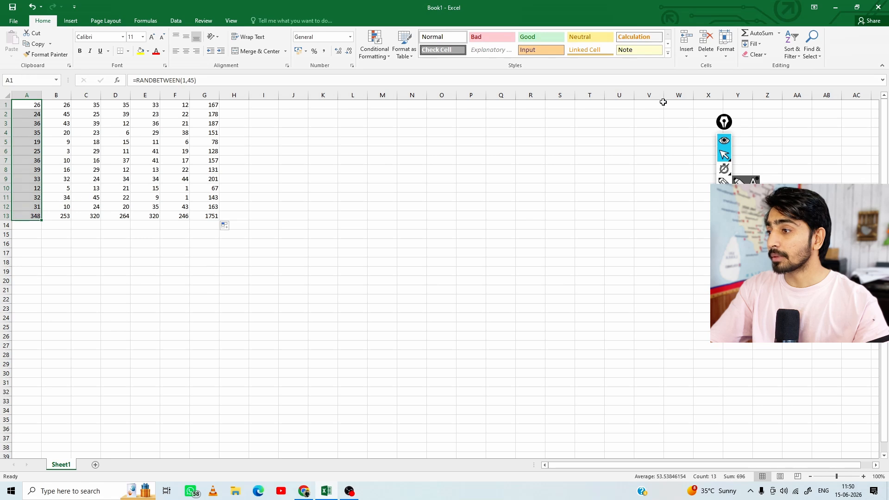
click(759, 35)
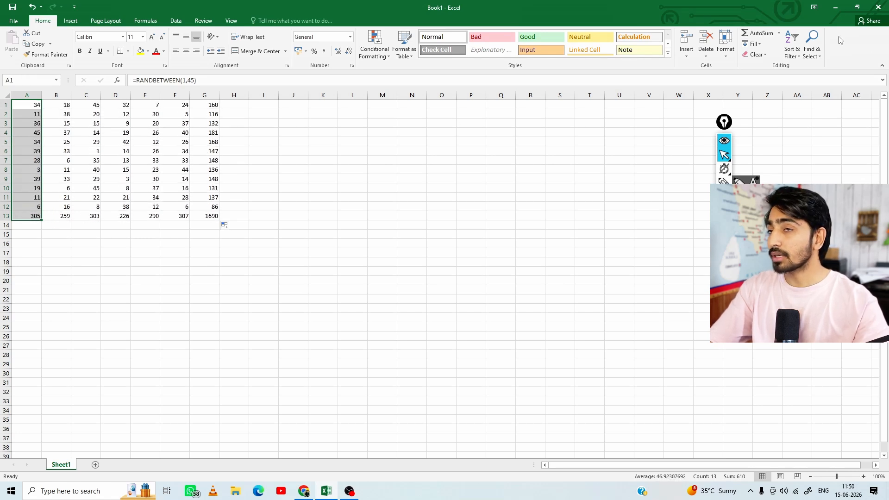
click(757, 34)
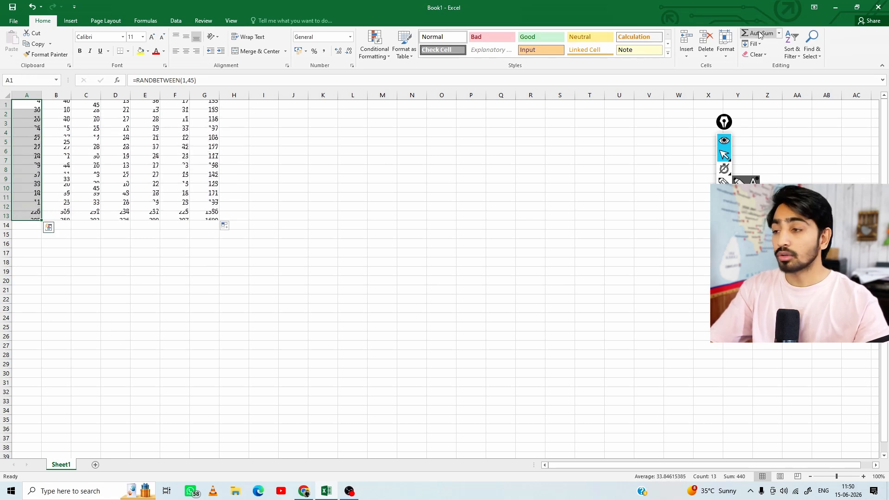
click(33, 216)
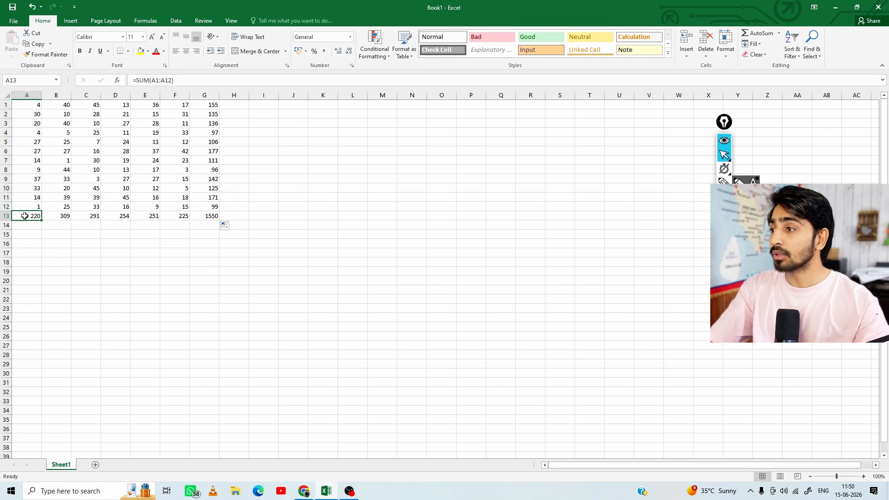
click(25, 207)
click(24, 225)
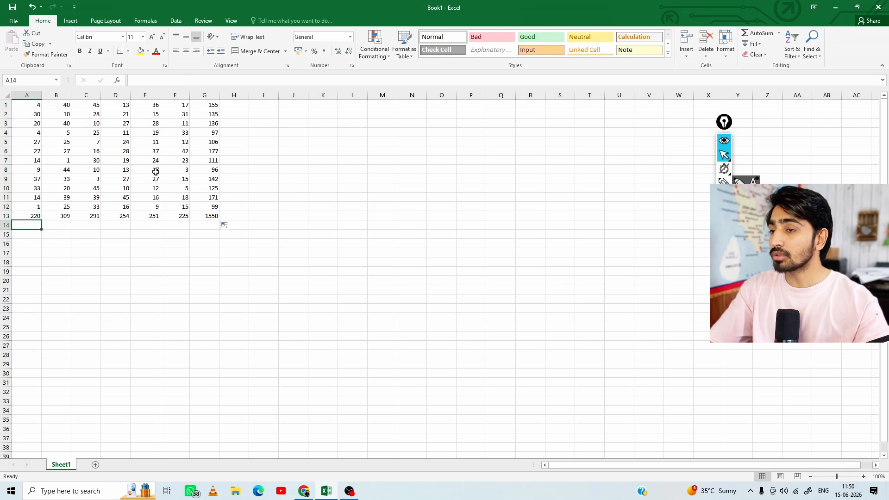
drag(33, 106, 29, 124)
click(21, 216)
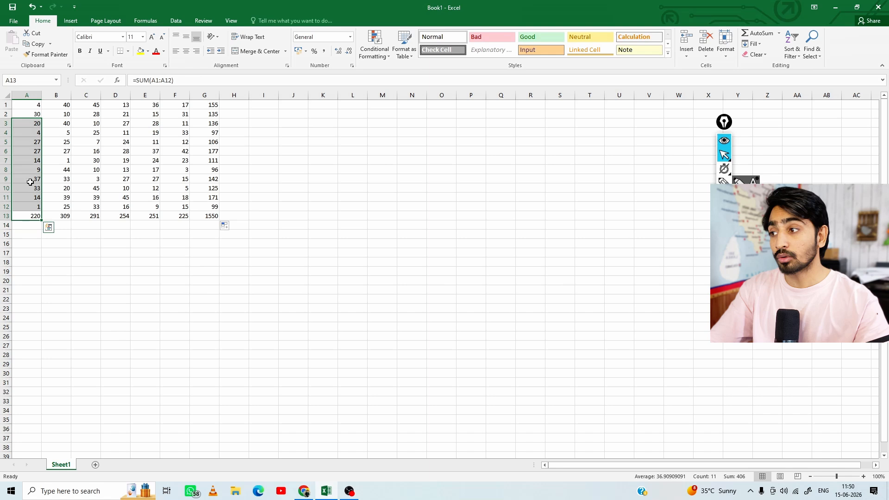
drag(27, 215, 28, 106)
click(24, 218)
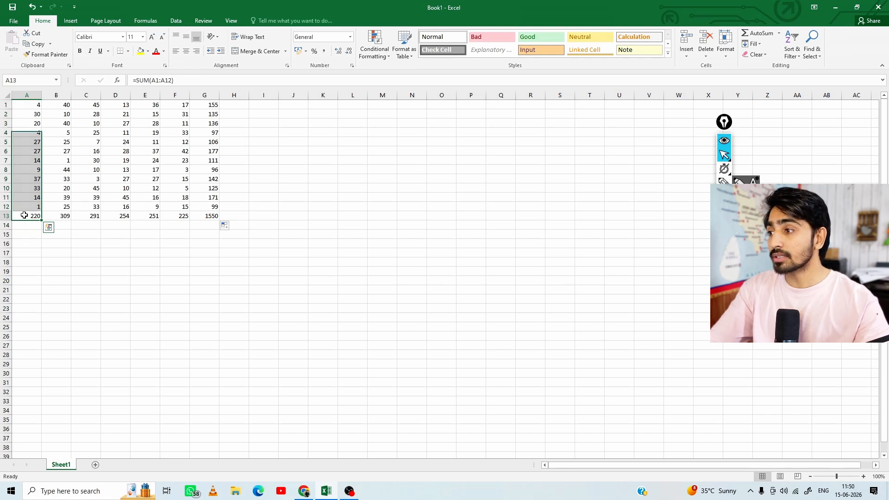
Enter =SUM(A1:A13) in cell A14 with AutoSum and fill the formula across to G14
click(26, 224)
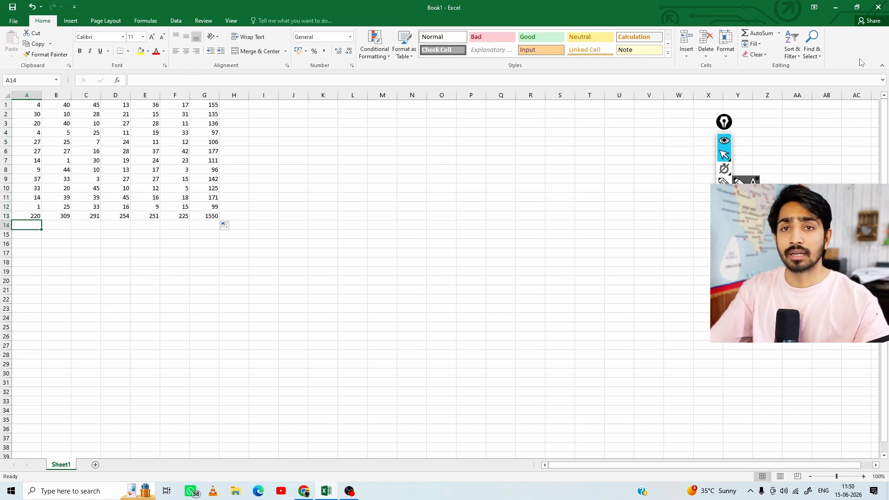
click(767, 37)
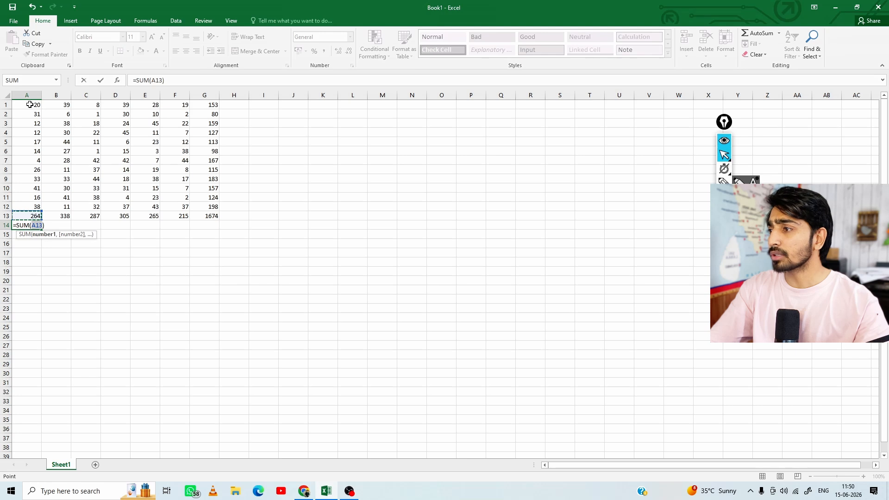
drag(29, 105, 33, 215)
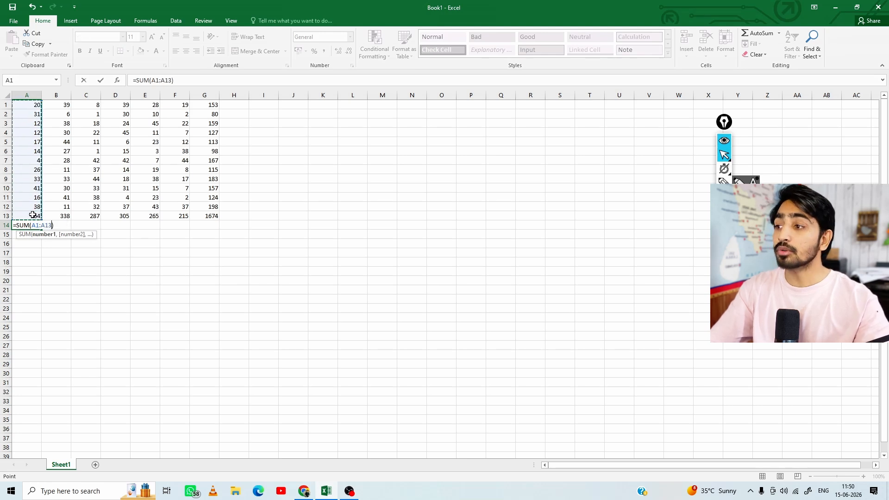
key(Return)
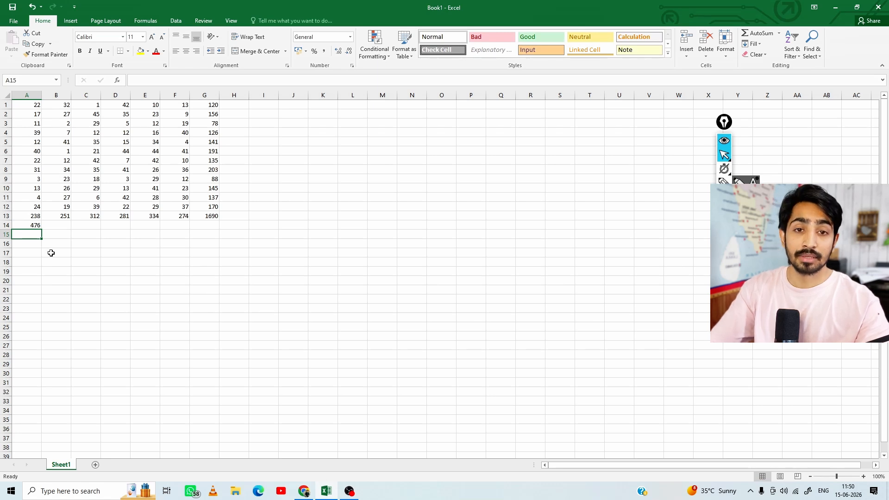
click(25, 224)
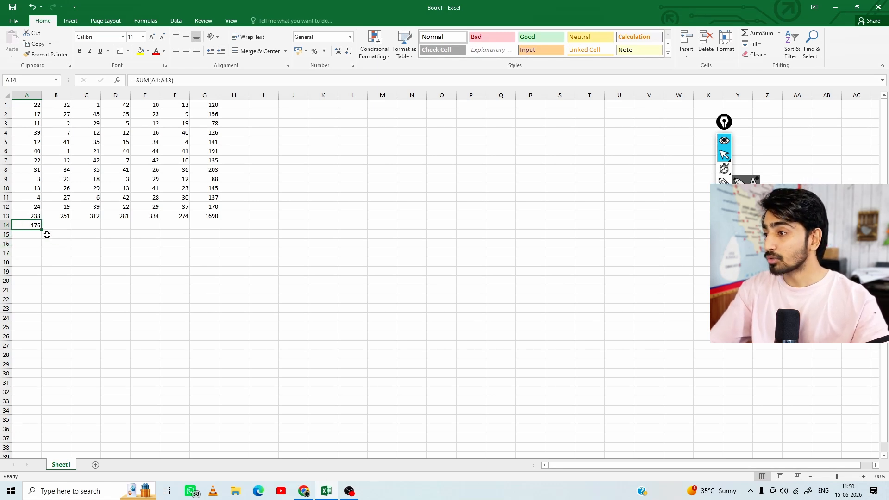
drag(43, 229, 221, 229)
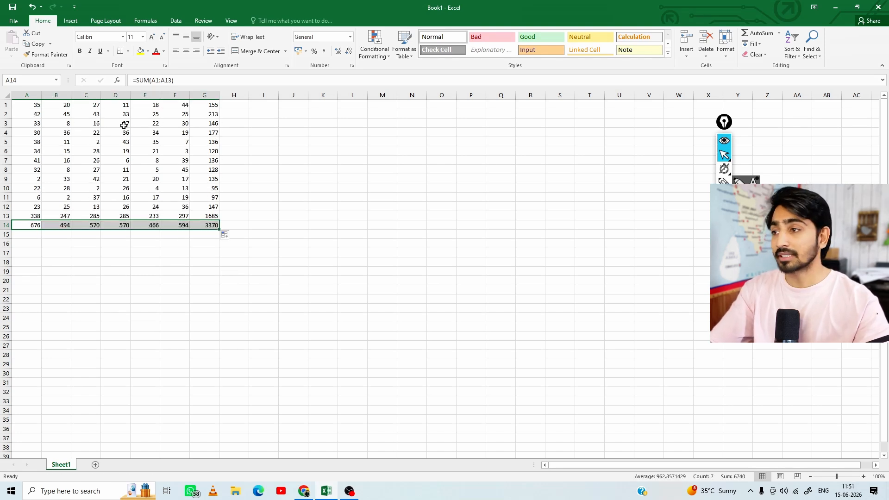
drag(29, 106, 214, 224)
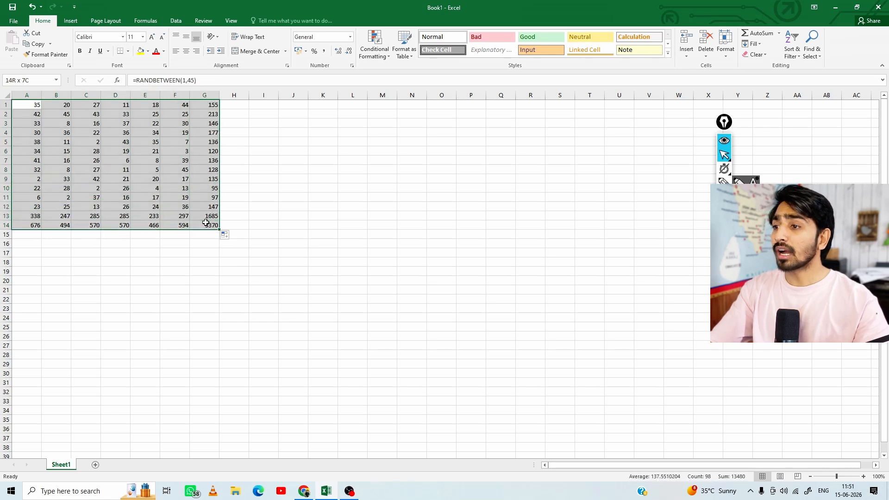
click(310, 180)
click(299, 122)
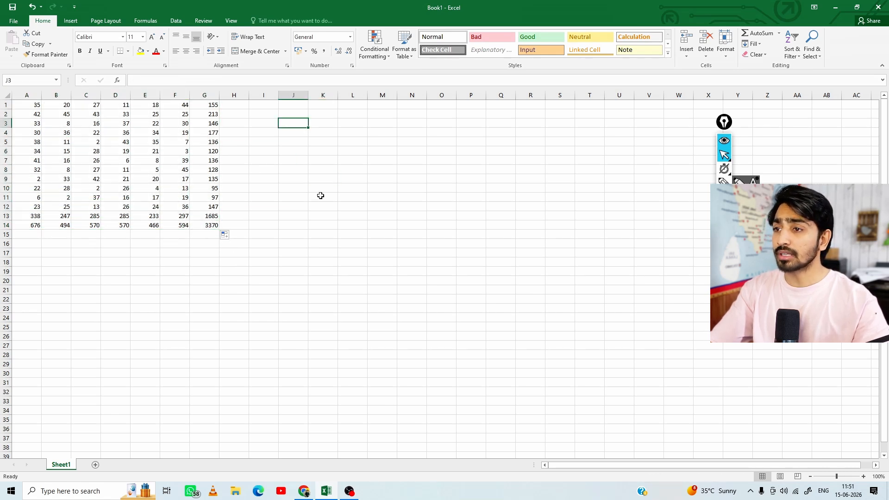
click(320, 195)
drag(235, 254, 235, 261)
click(324, 290)
drag(322, 187, 319, 180)
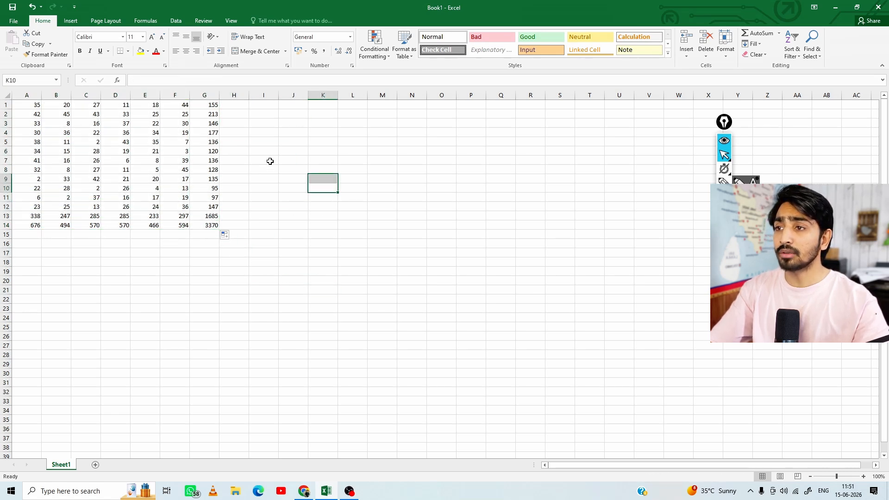
Total the range A1:A14 in cell J5 and the range G1:G14 in cell J6 with AutoSum
click(295, 142)
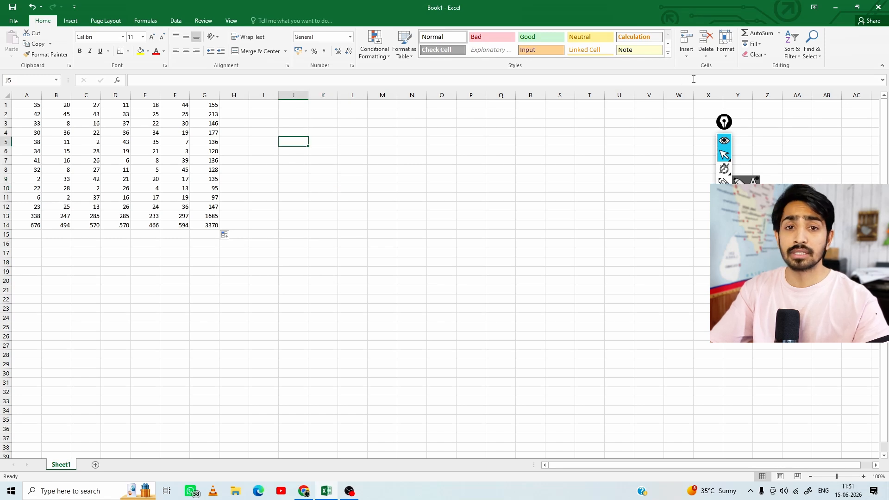
click(758, 34)
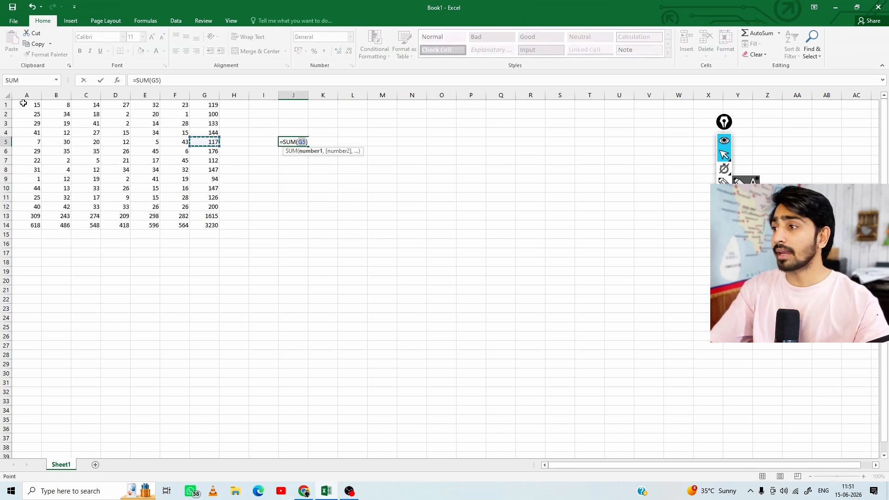
drag(24, 104, 18, 226)
key(Return)
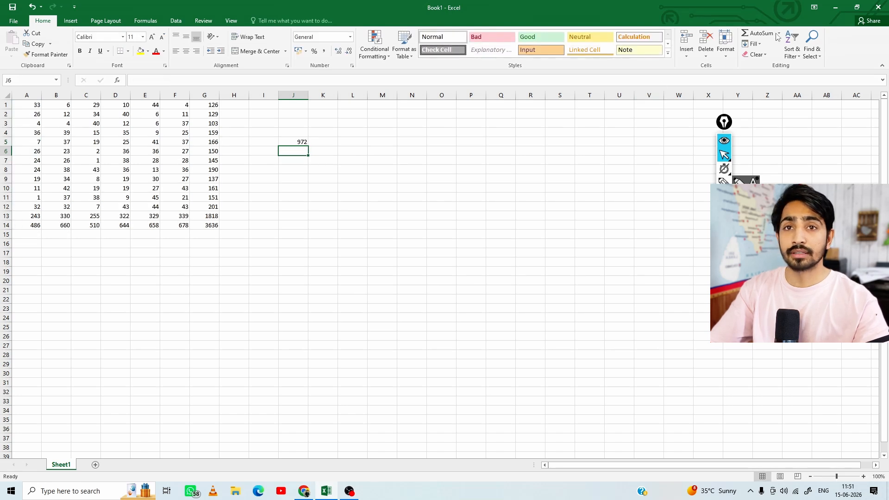
click(771, 34)
drag(207, 106, 208, 225)
key(Return)
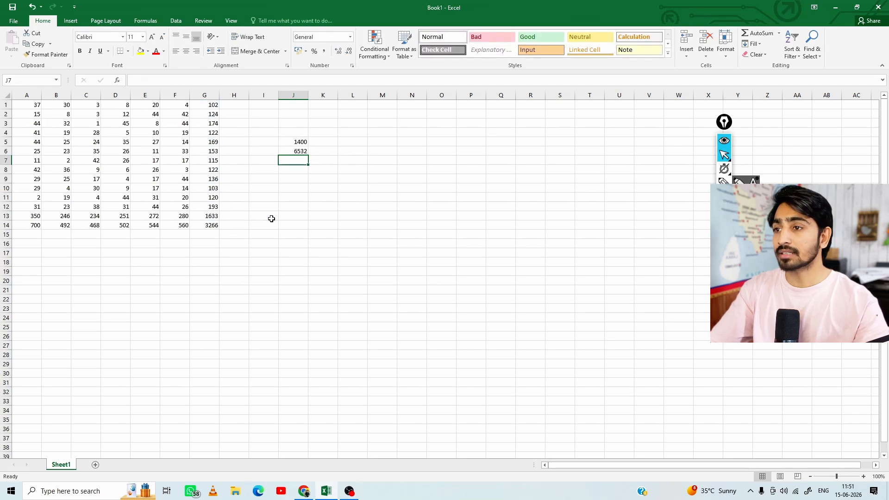
Start an AutoSum formula in cell J7 and try out different ranges as its argument, such as A1:A14, B3:F11, A3:A4 and F4:F5
click(755, 34)
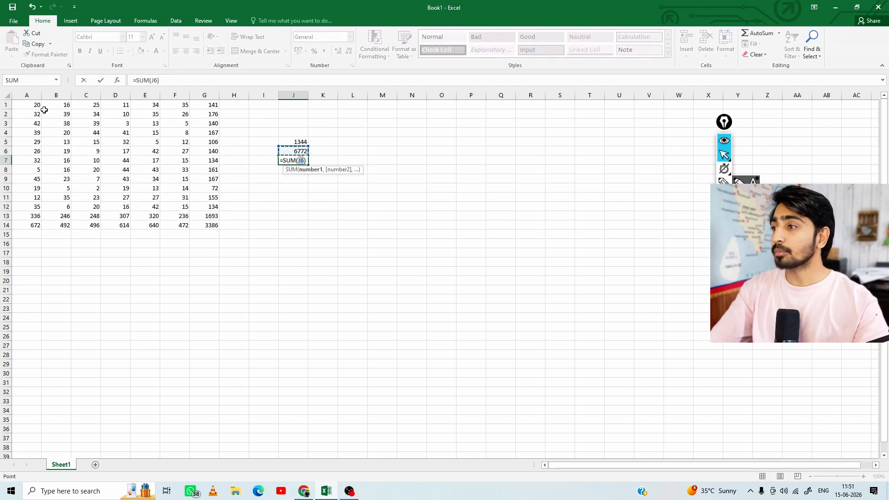
drag(36, 106, 36, 225)
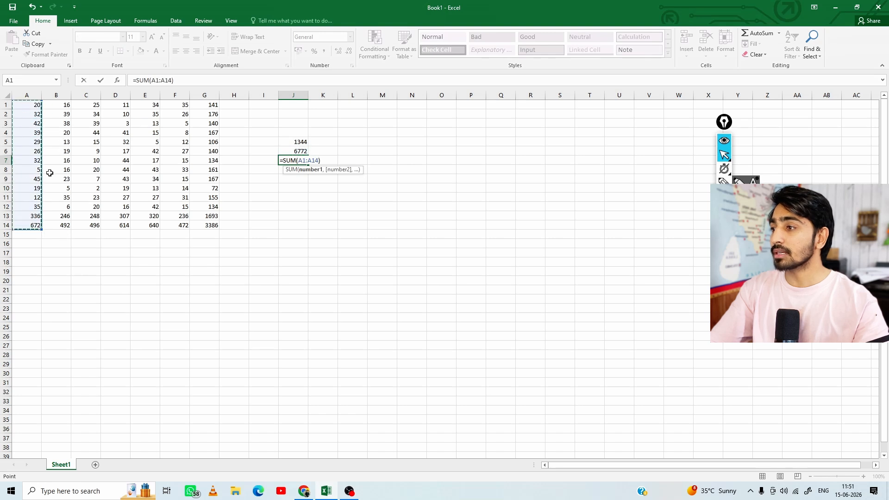
drag(56, 124, 183, 198)
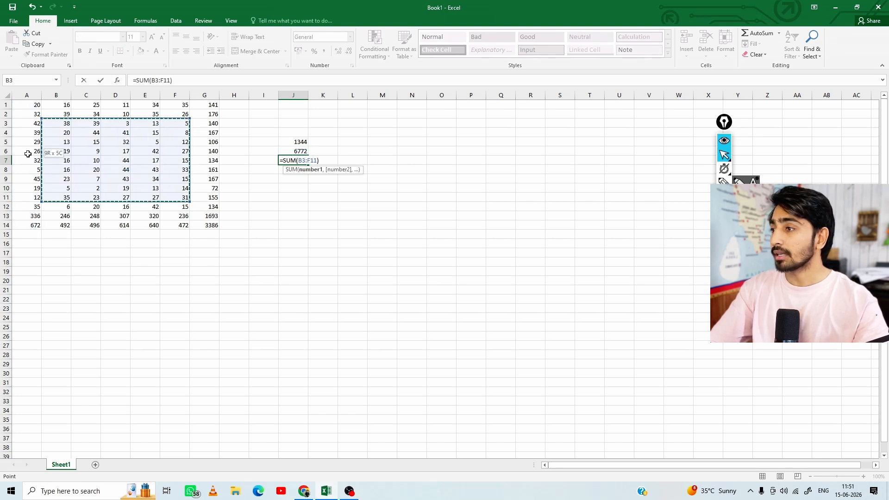
drag(27, 106, 28, 159)
drag(181, 133, 184, 160)
drag(34, 121, 36, 134)
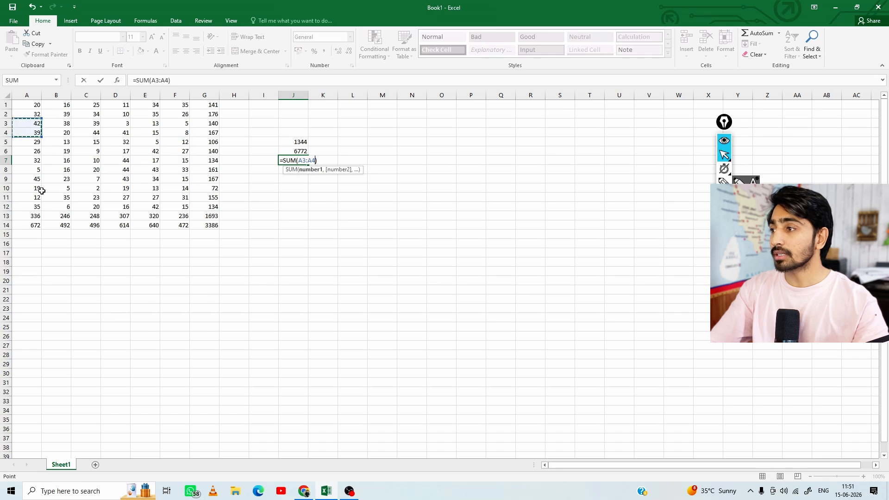
drag(55, 189, 59, 207)
drag(83, 141, 87, 160)
drag(166, 132, 169, 143)
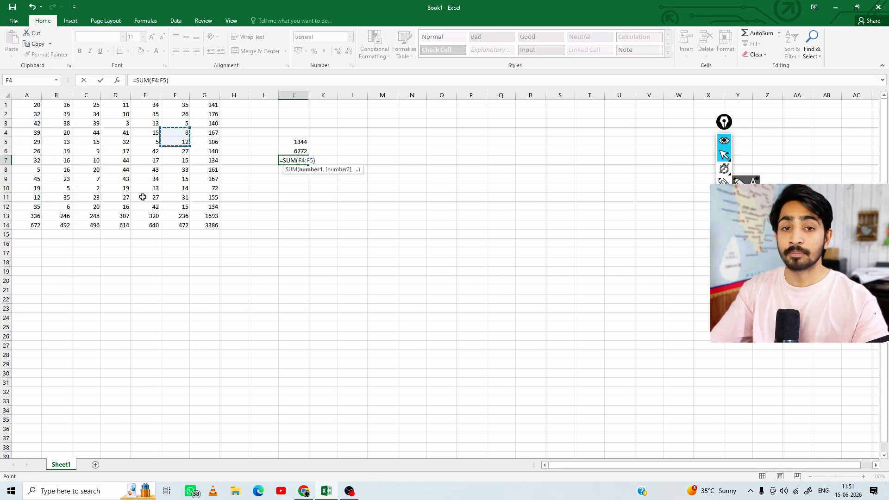
Complete the J7 sum with the separate ranges A1:A6, C2:C4, E2:E4, G2:G3, F6:F8, D8:D9, B10:B11, A11:A13, C12:D13, F12:F13, G9:G10 and G13:G14
mouse_move(27, 105)
mouse_down()
mouse_move(36, 218)
mouse_move(36, 116)
mouse_up()
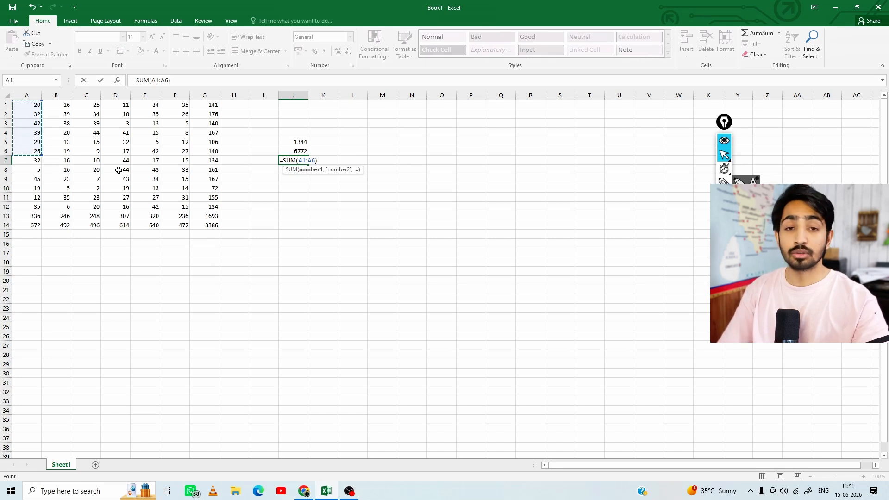
drag(99, 114, 99, 133)
drag(156, 114, 183, 170)
drag(124, 169, 122, 180)
drag(65, 188, 28, 216)
drag(88, 207, 103, 218)
drag(183, 206, 183, 216)
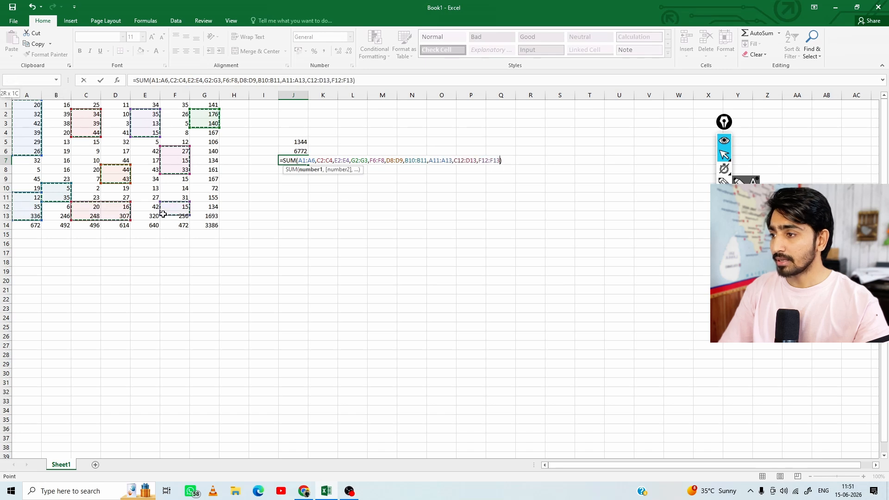
drag(213, 179, 213, 188)
click(213, 216)
text())
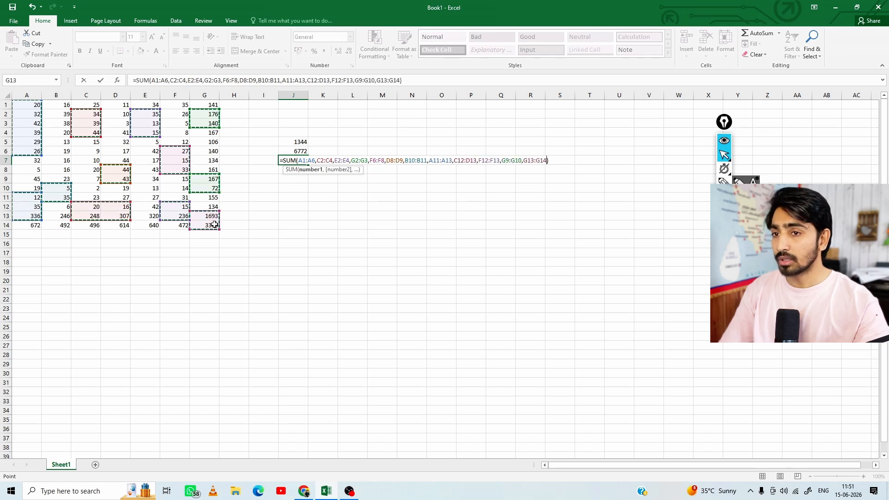
key(Return)
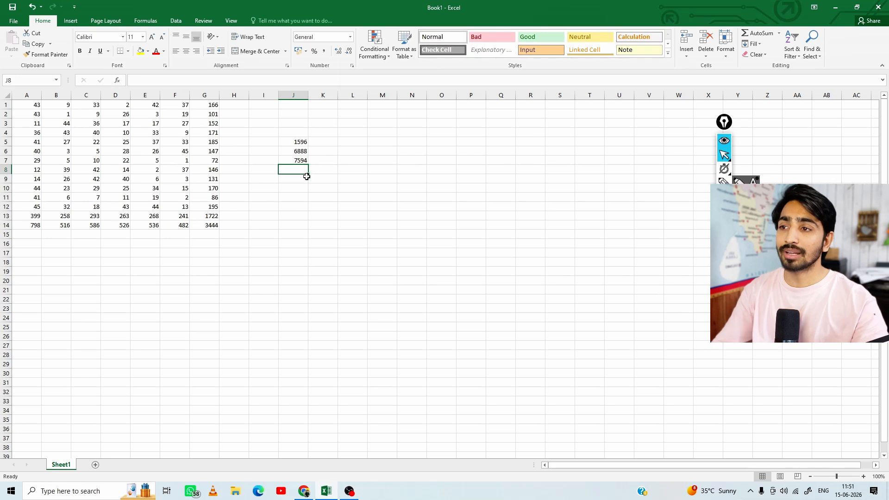
click(296, 160)
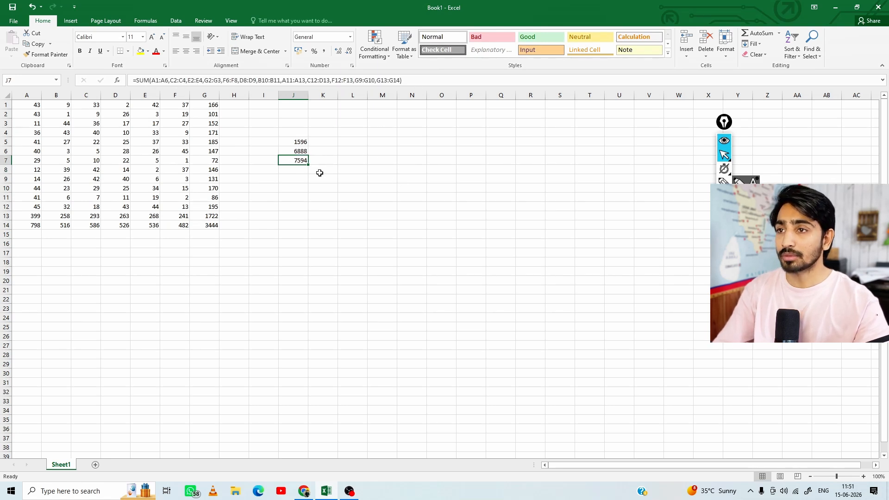
Enter in cell J8 the sum of the individual cells F3, B3, B6, B11, E12, D7, F8 and G12
click(288, 172)
text(=SUM()
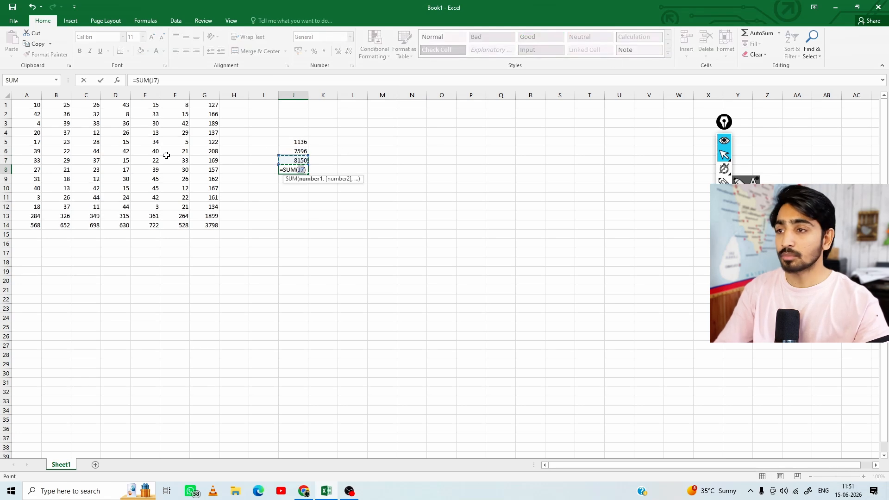
click(175, 123)
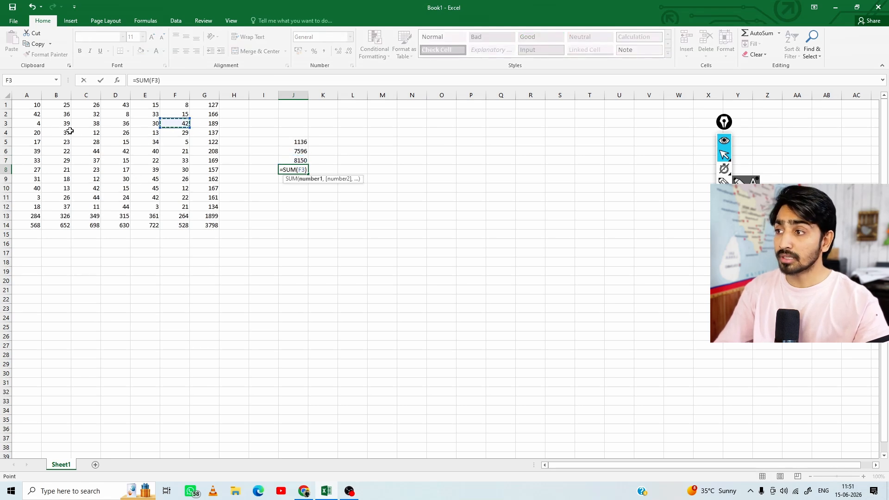
ctrl+click(56, 124)
ctrl+click(56, 151)
ctrl+click(56, 197)
ctrl+click(145, 207)
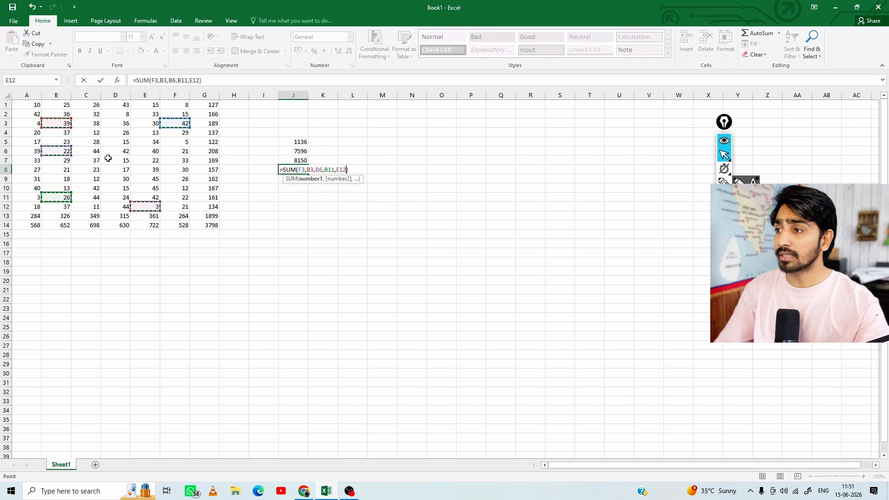
ctrl+click(115, 160)
ctrl+click(175, 170)
ctrl+click(197, 209)
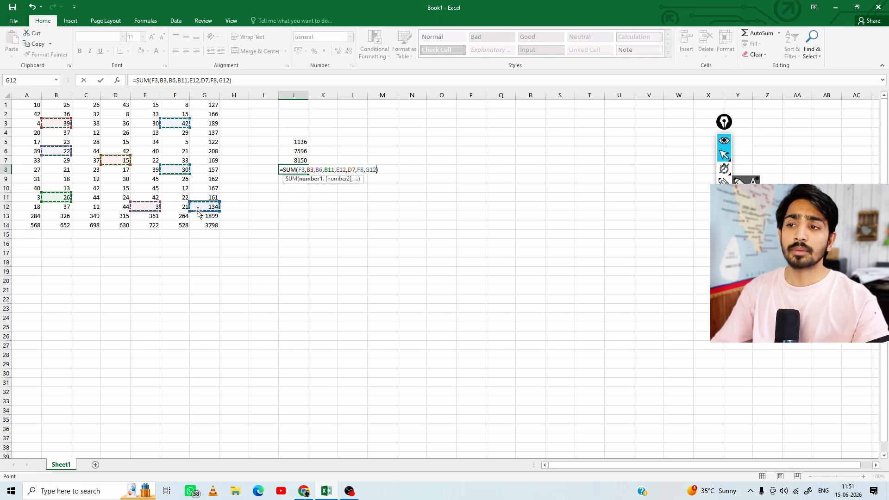
key(Return)
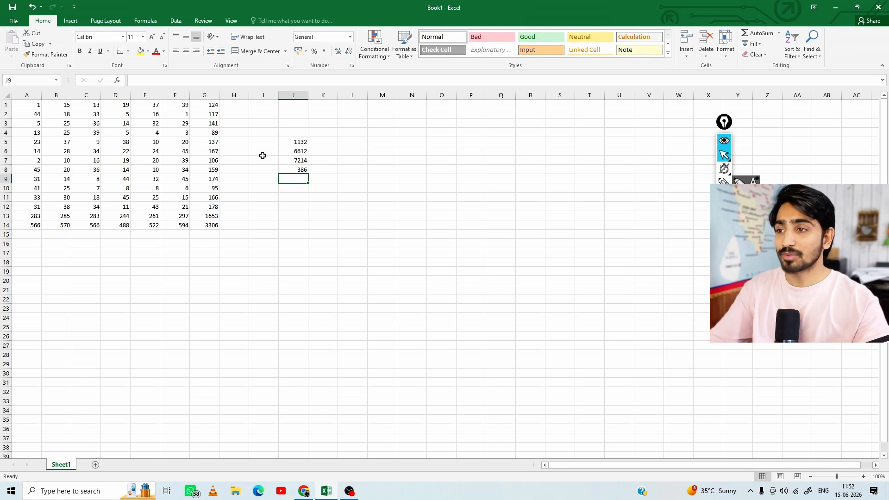
Look through the available AutoSum functions and check the status bar summary for the column A values
click(779, 33)
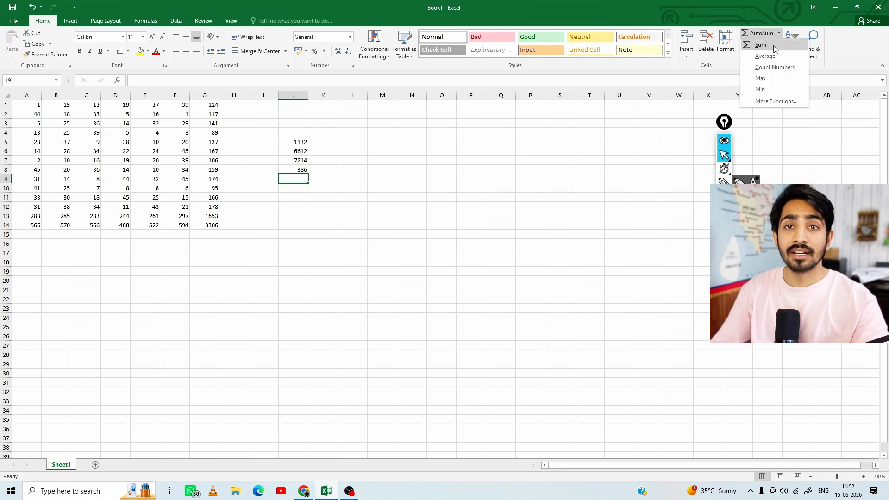
click(183, 195)
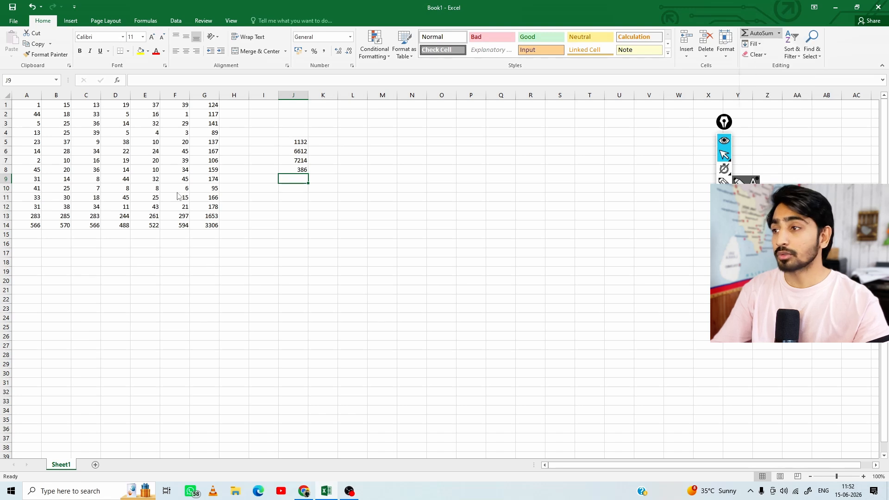
drag(26, 108, 19, 194)
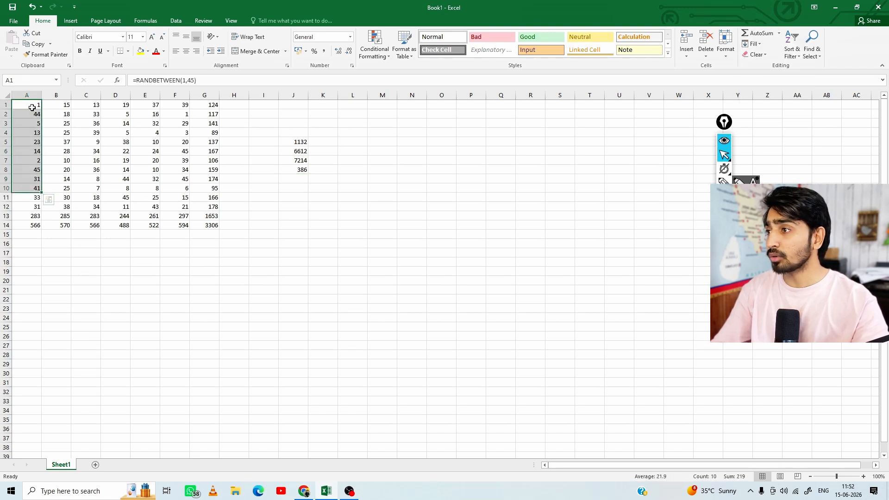
drag(28, 107, 27, 226)
click(284, 235)
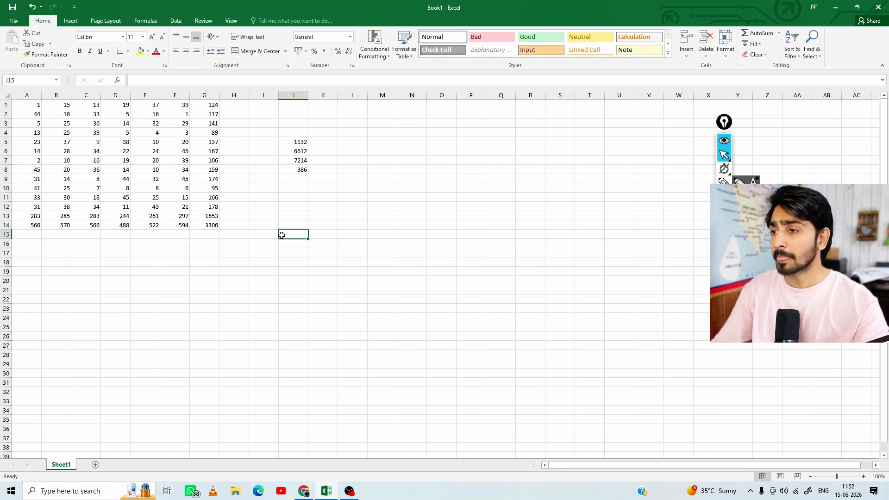
Enter the label AVE- in cell J10
click(299, 188)
text(AVE-)
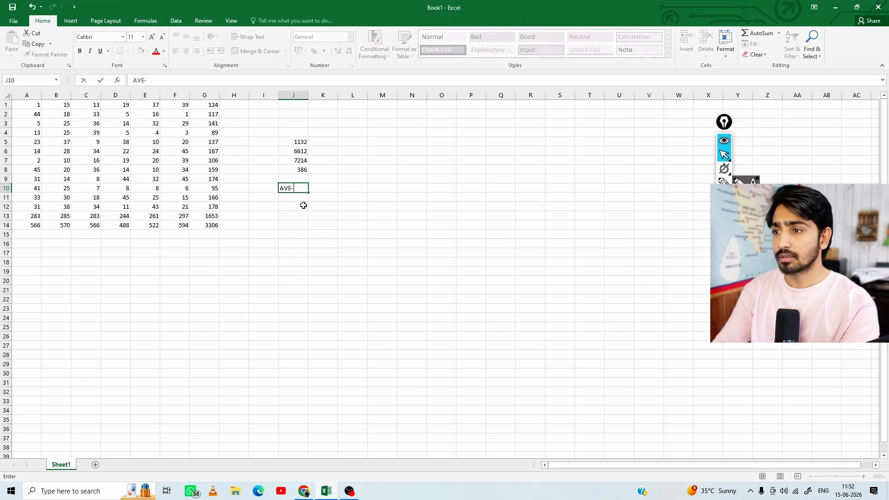
key(Tab)
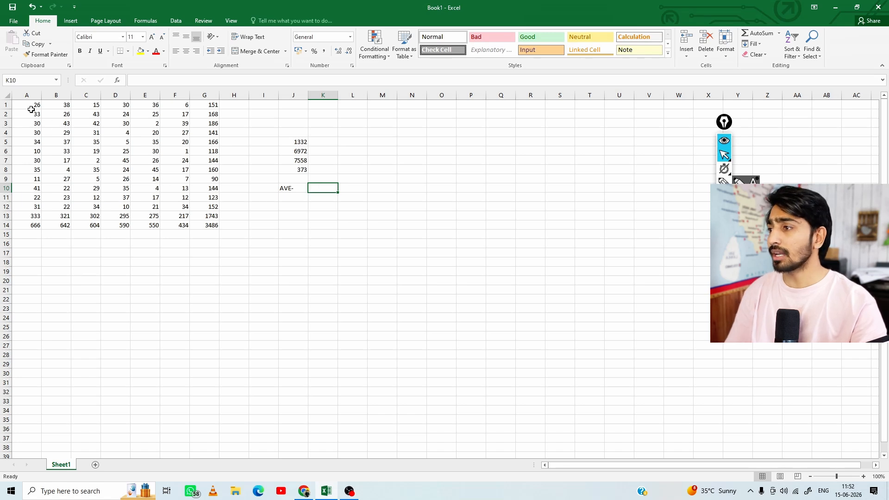
Calculate the average of A1:A5 in cell K10 with the AutoSum Average function
drag(31, 105, 31, 143)
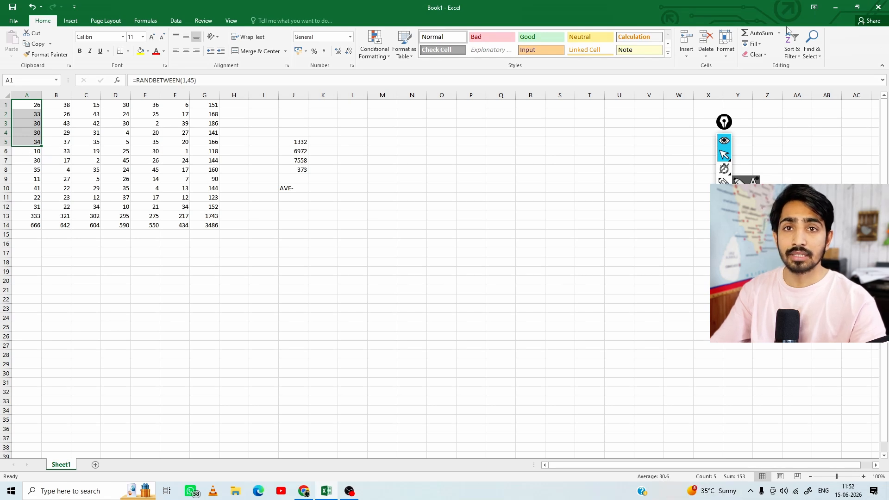
click(313, 189)
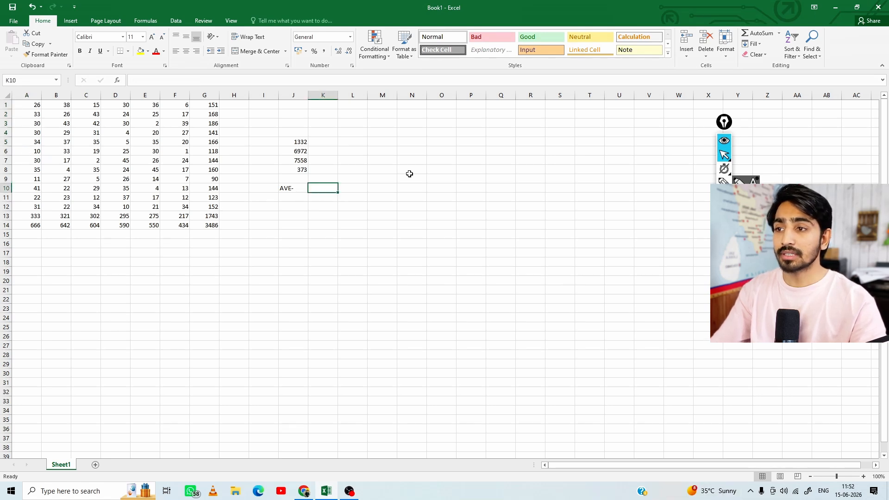
click(779, 33)
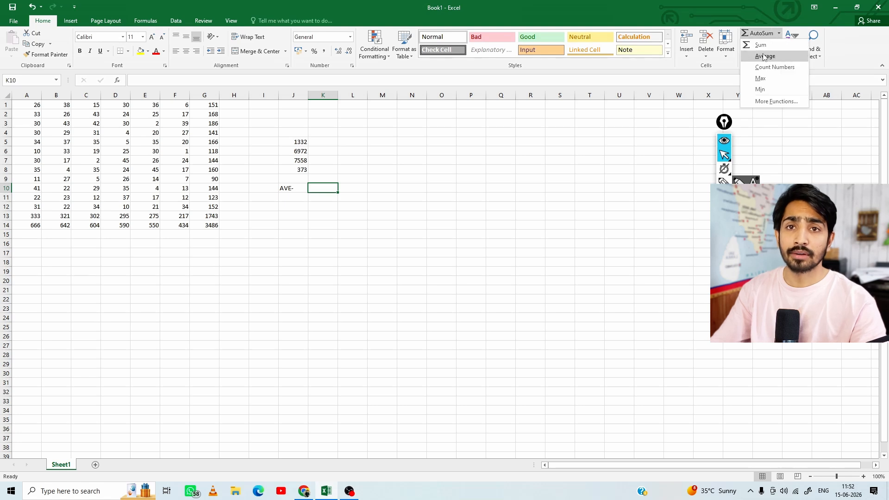
click(764, 57)
drag(27, 104, 27, 143)
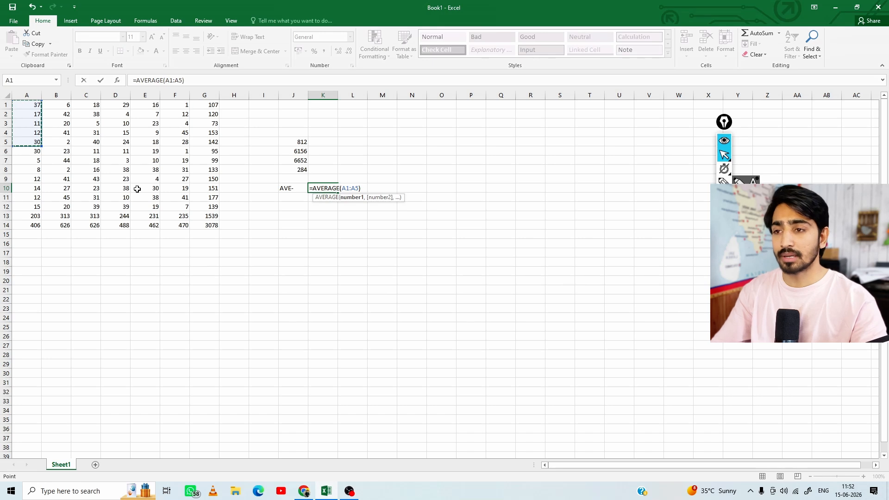
key(Return)
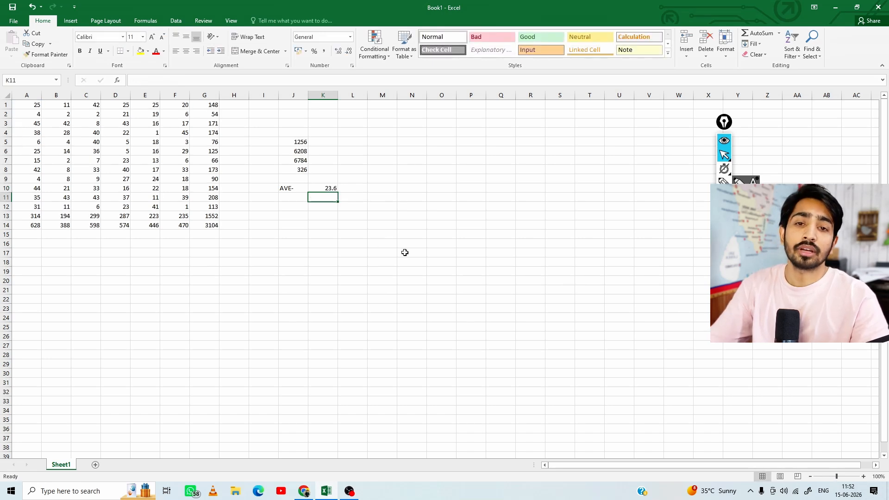
Enter the values 20, 30 and 10 in cells M6 to M8
click(378, 150)
text(20)
key(Return)
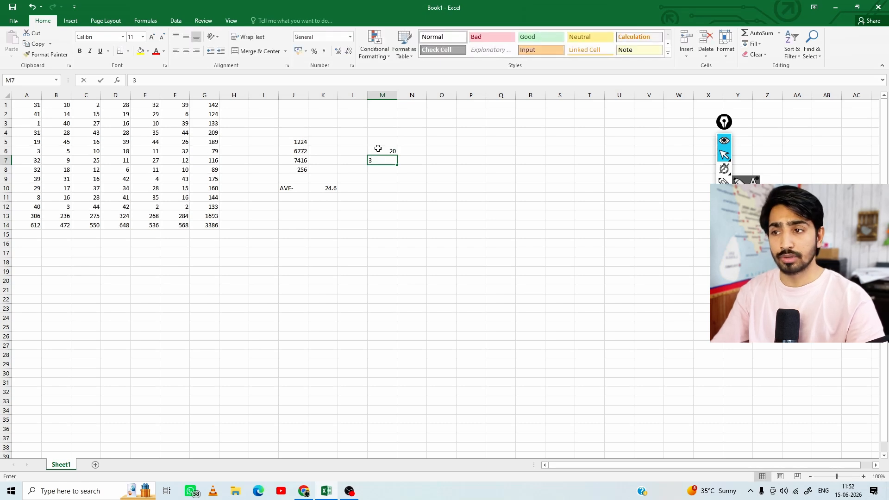
text(30)
key(Return)
text(10)
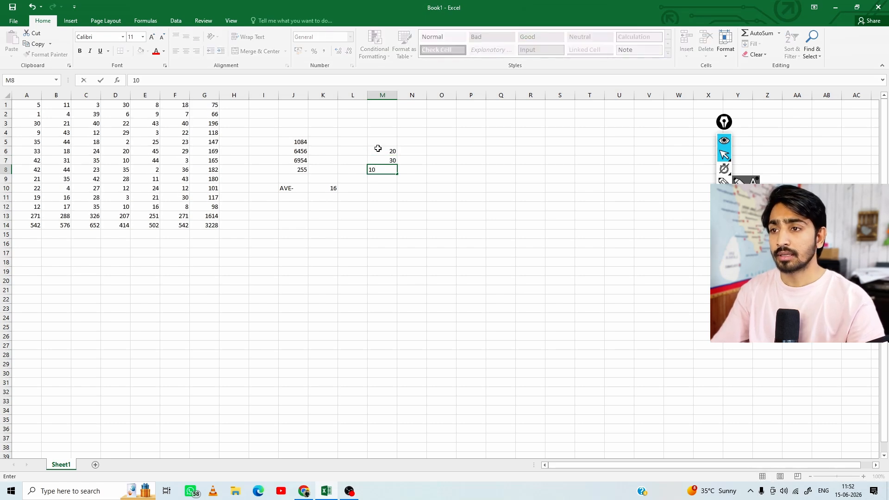
click(381, 198)
key(Up)
key(Up)
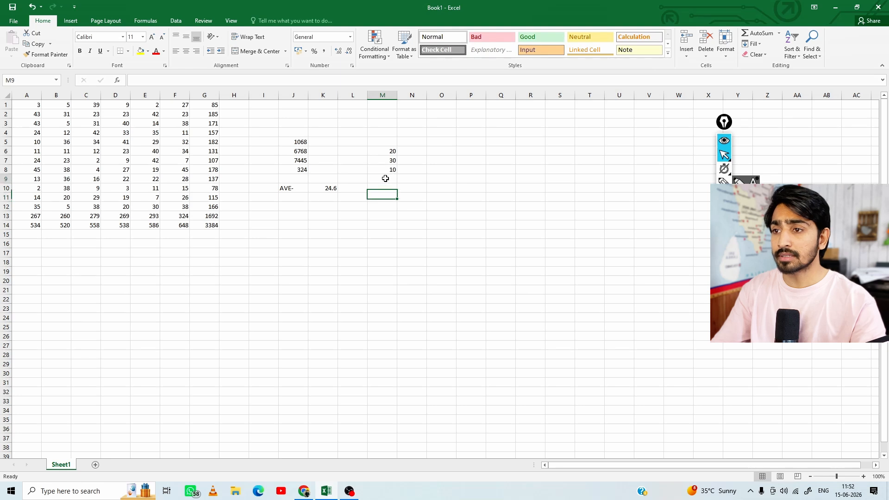
Calculate the average of M6:M8 in cell M9 with the AutoSum Average function and check its formula
drag(393, 155, 391, 171)
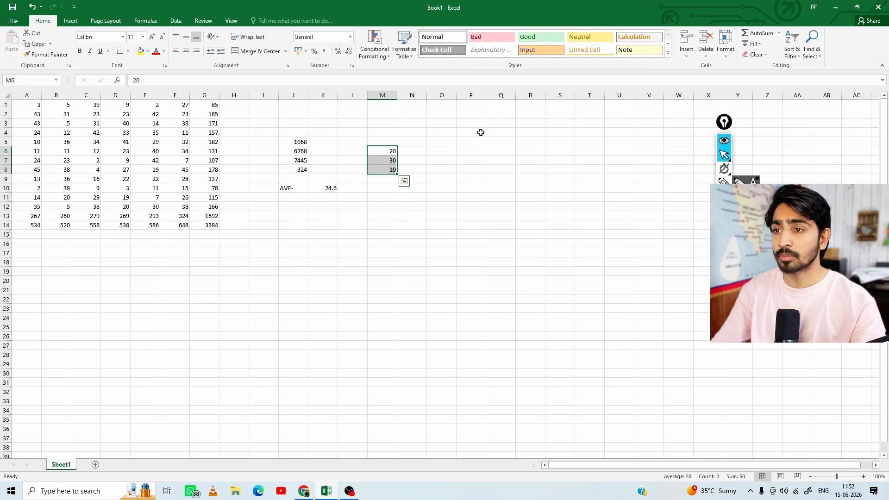
click(779, 33)
click(765, 56)
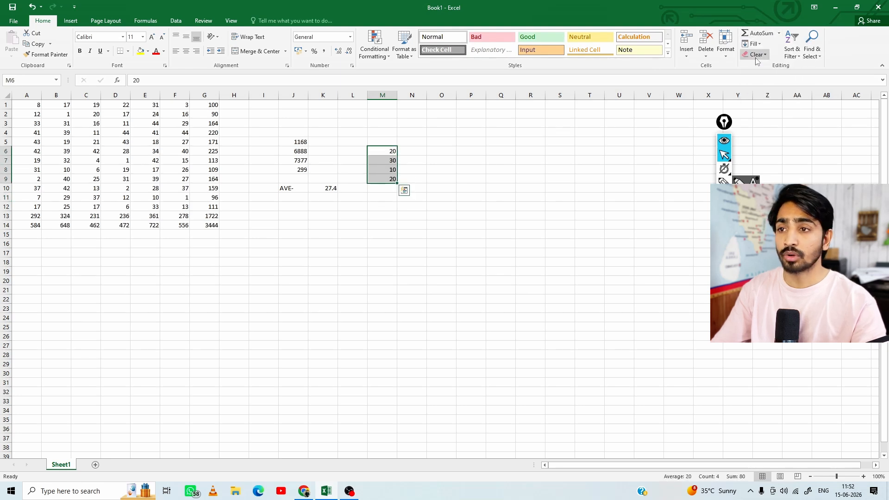
click(388, 179)
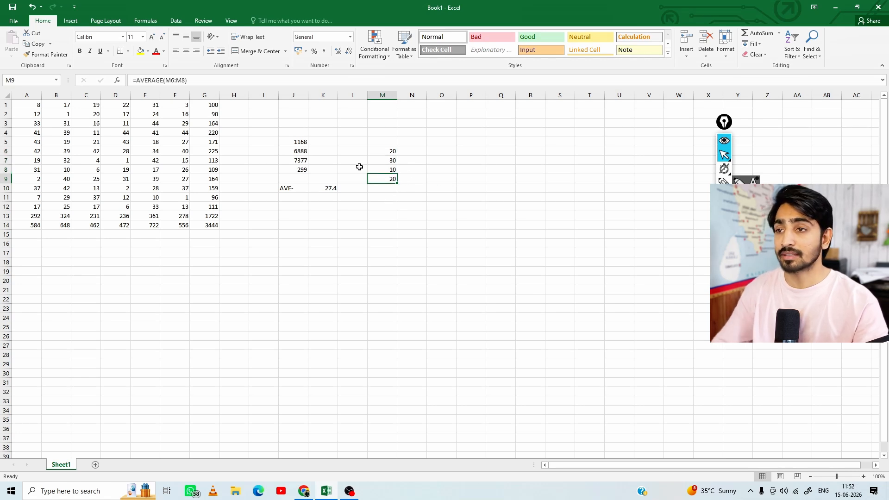
Enter the values 10, 20 and 30 in cells O6 to O8
click(442, 150)
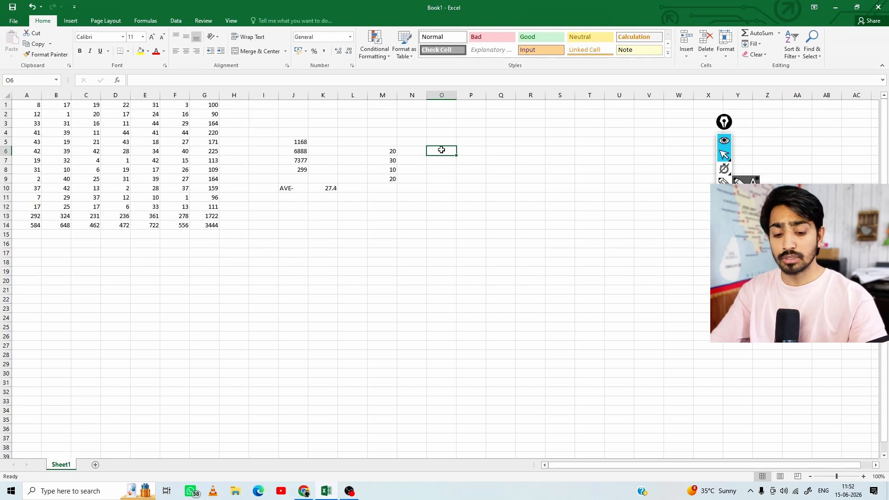
text(10)
key(Return)
text(20)
key(Return)
text(30)
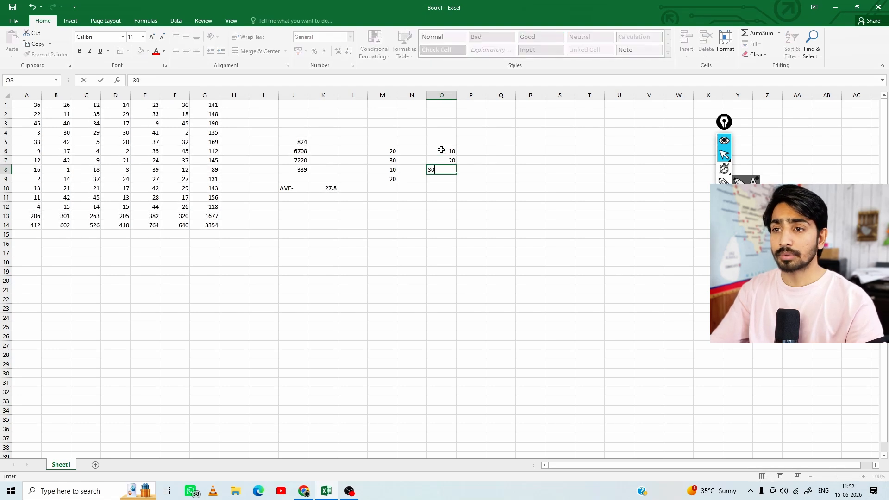
Total O6:O8 in cell O9 with AutoSum and check its formula
drag(442, 149, 442, 170)
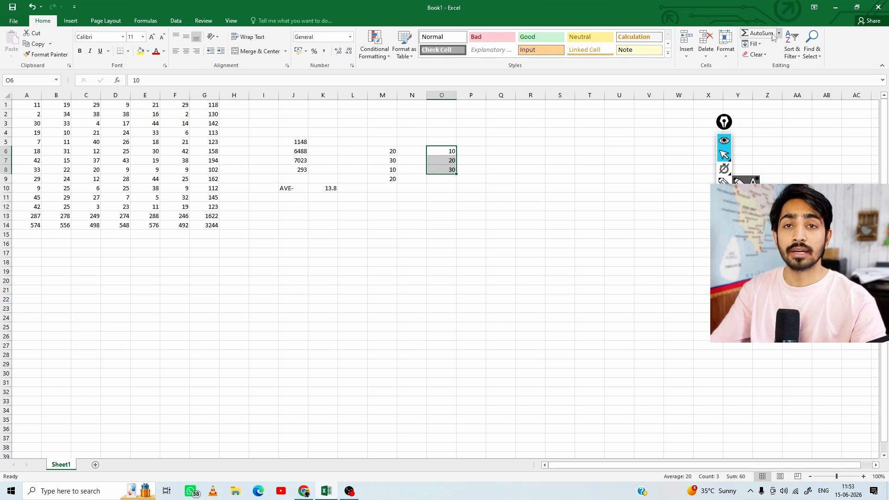
click(755, 37)
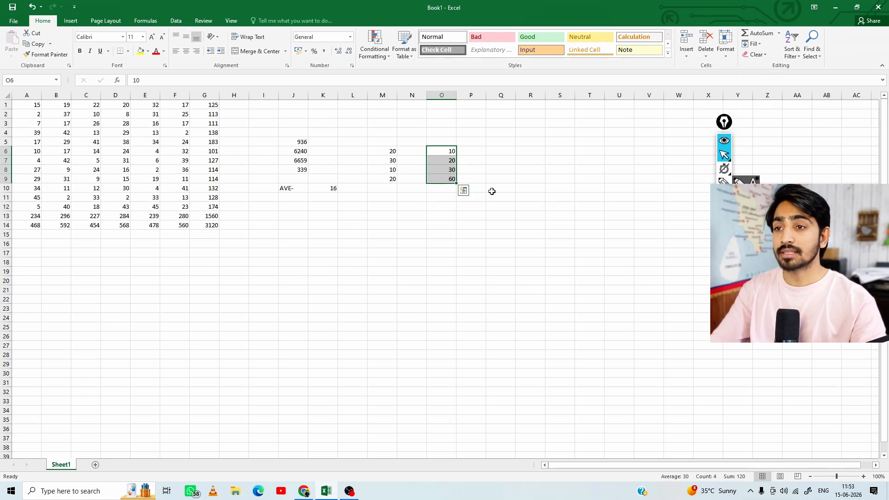
click(434, 178)
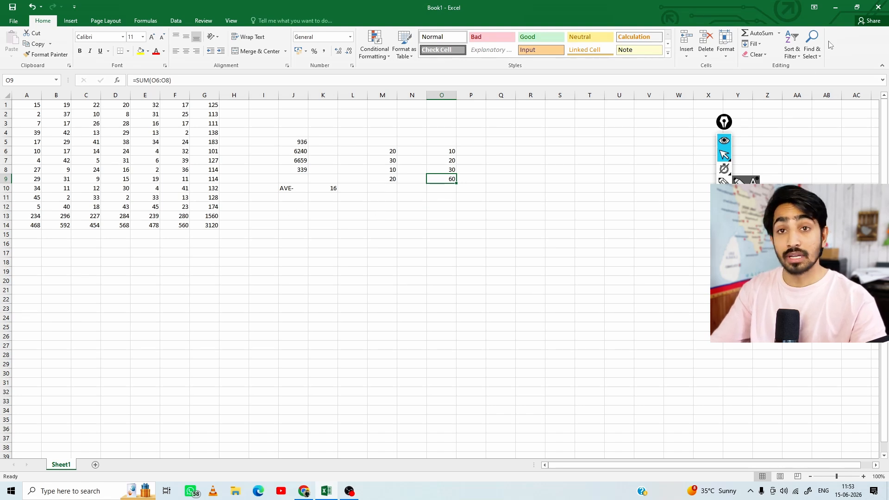
Look through the AutoSum functions and check the status bar summary for the range A1:F13
click(779, 34)
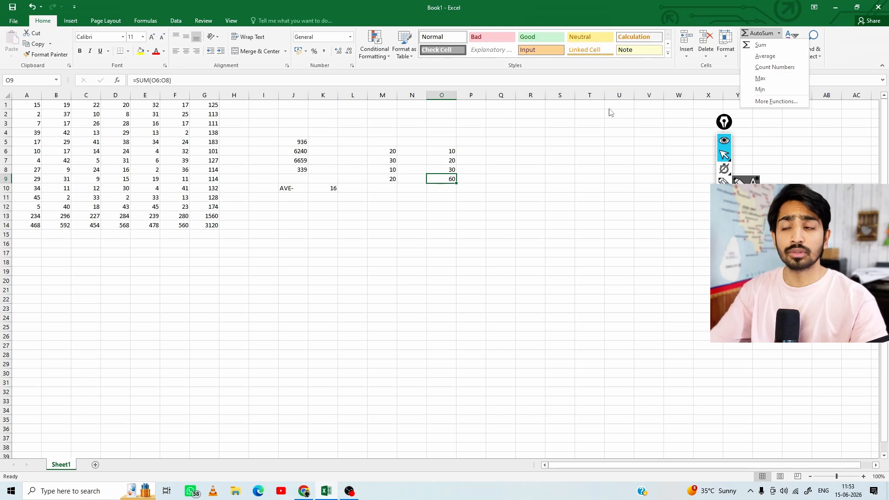
click(95, 257)
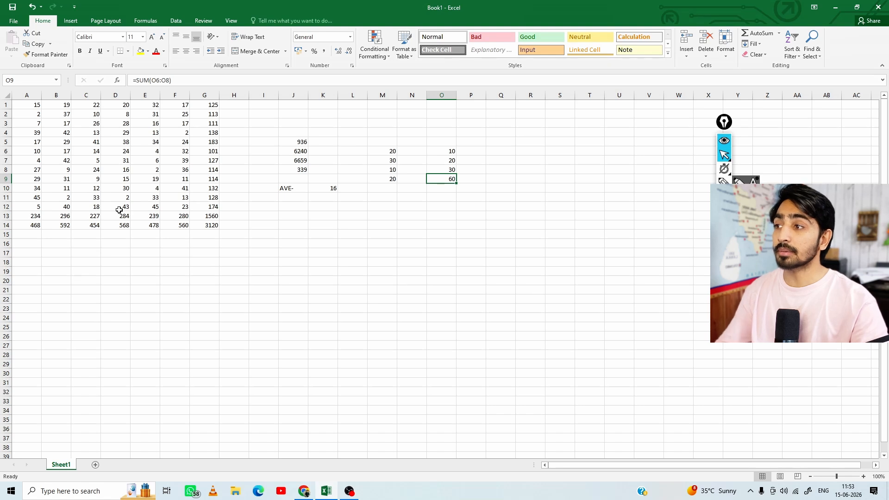
drag(32, 106, 184, 217)
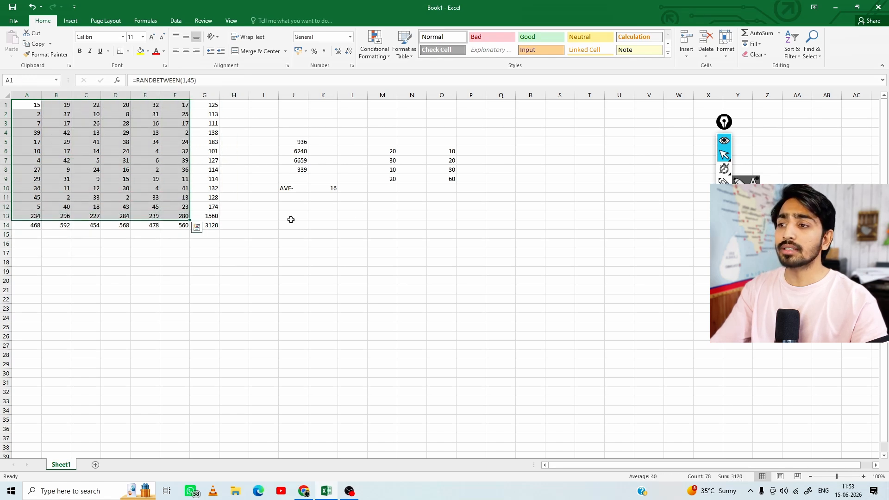
click(779, 33)
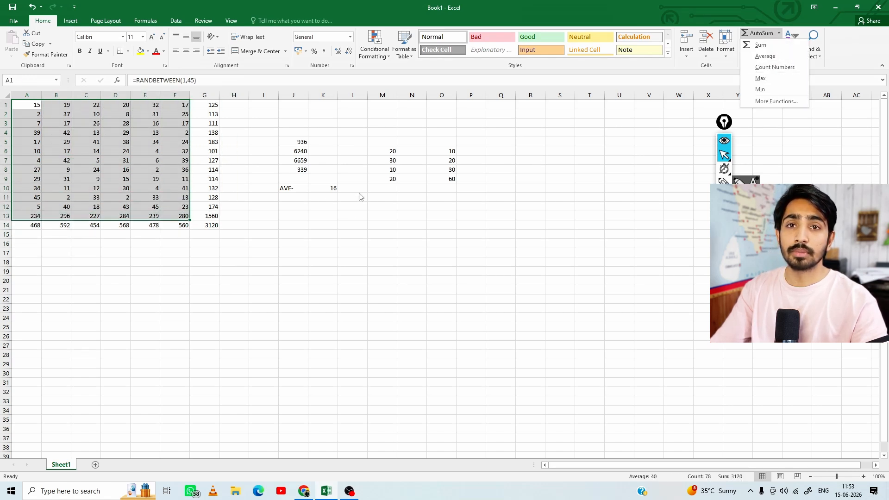
click(196, 227)
Enter the label COUNT NO- in cell J11
click(293, 197)
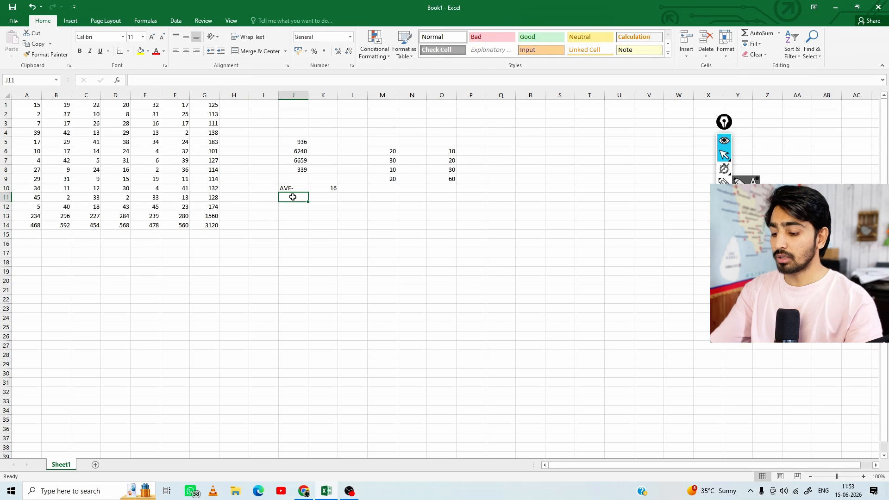
text(COUNT NO-)
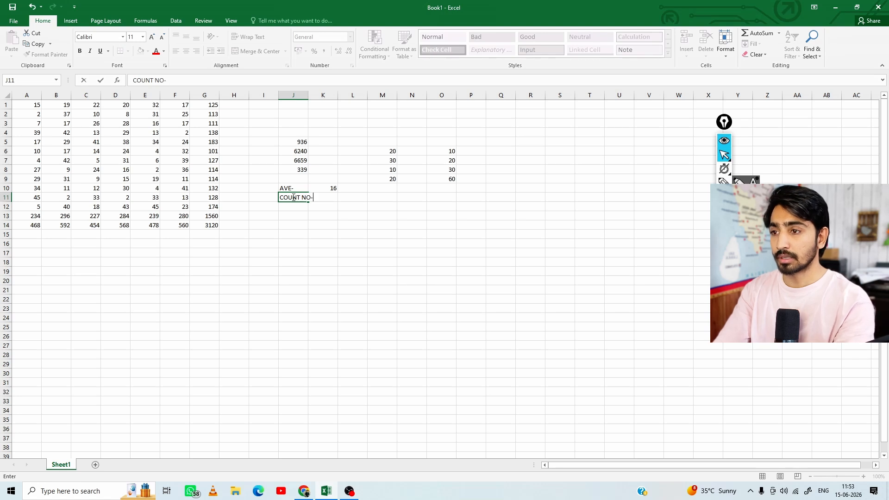
key(Tab)
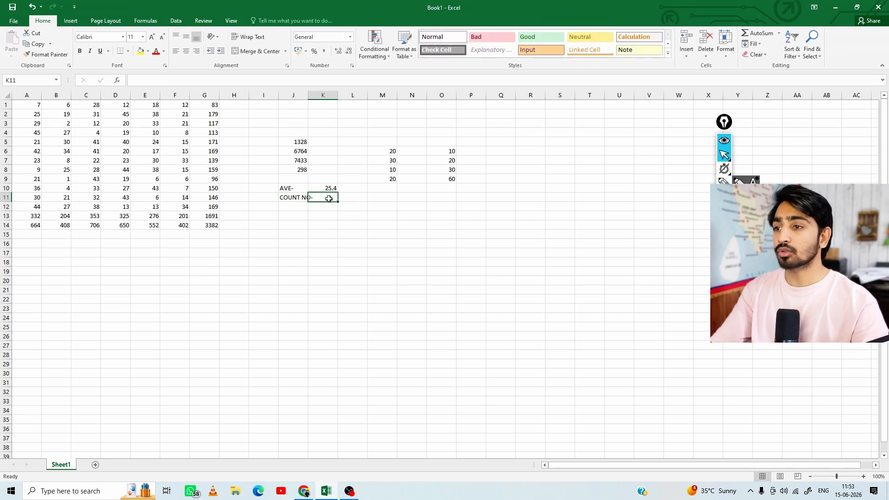
Count the numbers in A1:G14 in cell K11 with the AutoSum Count Numbers function
click(779, 34)
click(769, 67)
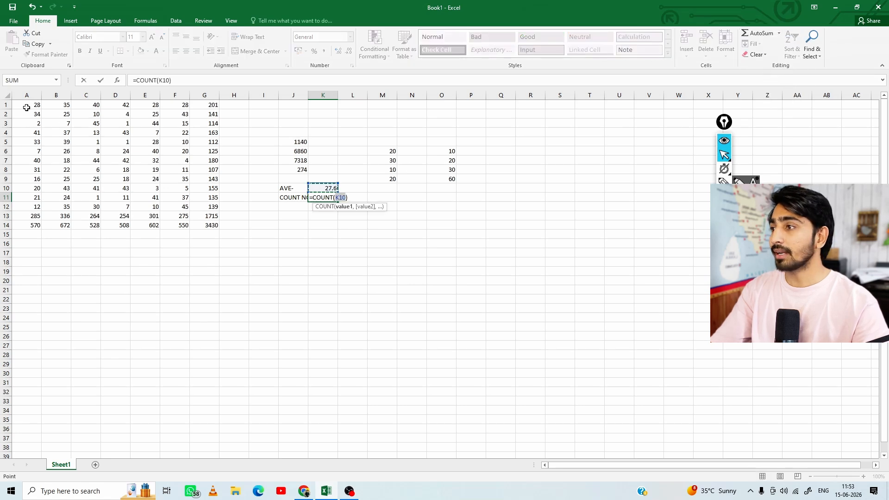
drag(27, 105, 212, 224)
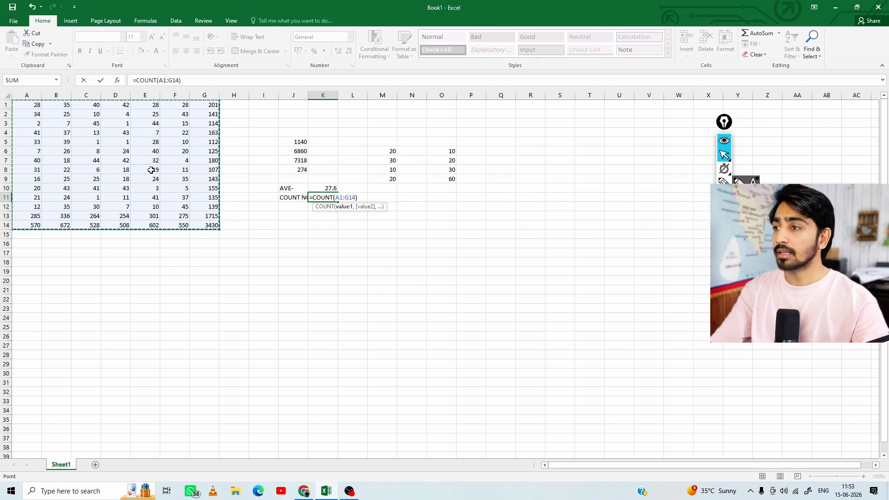
key(ctrl+Return)
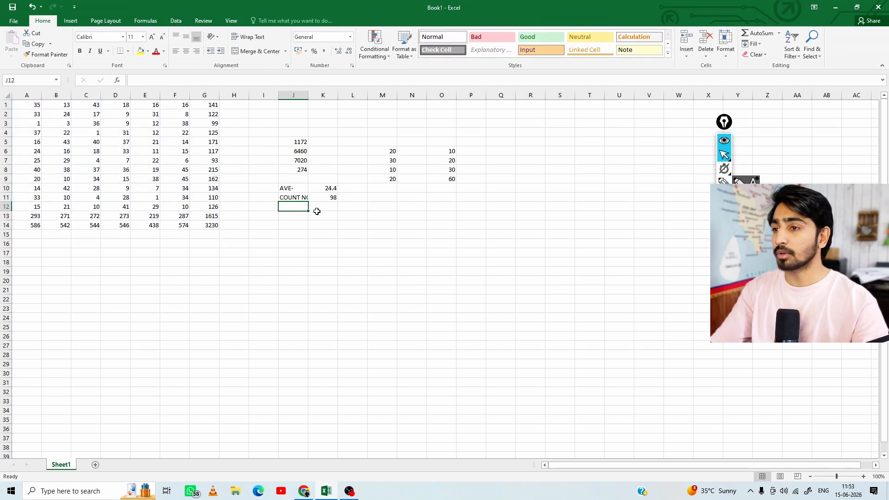
Widen column J slightly so that the COUNT NO- label fits
click(324, 199)
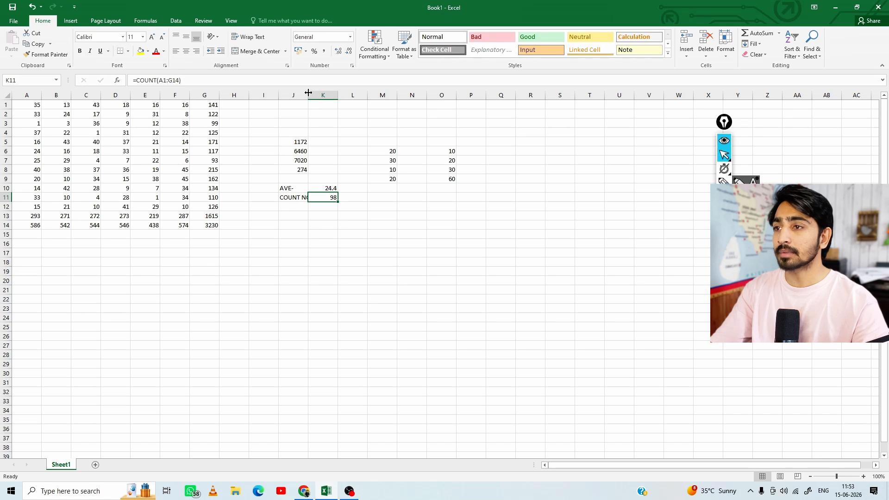
drag(308, 93, 313, 93)
click(298, 224)
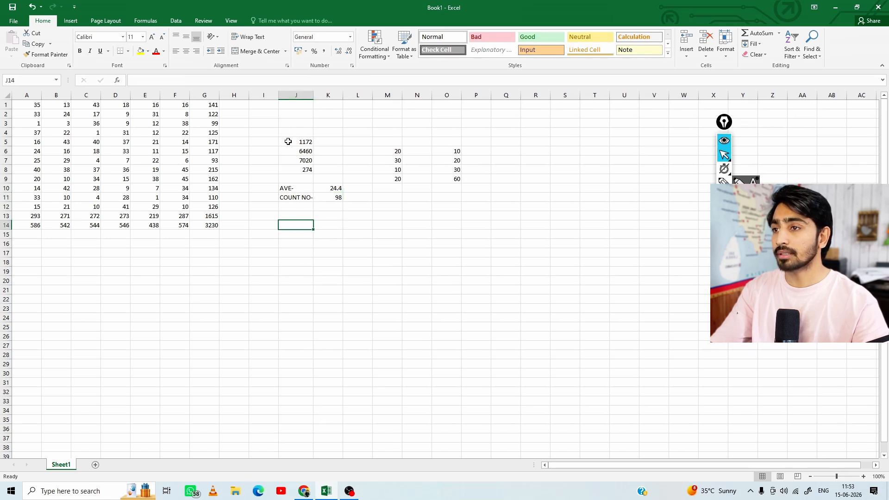
Compare the count formula in K11 with the status bar count for A1:G14 and review the AutoSum functions
click(329, 197)
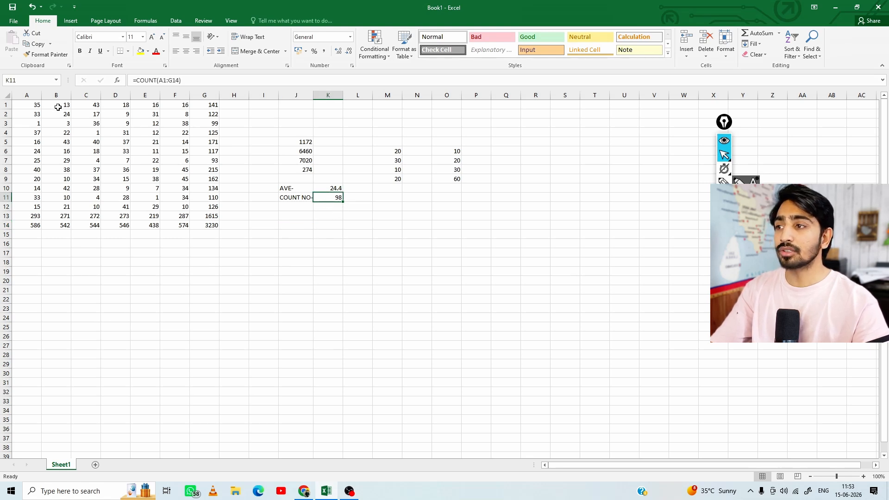
drag(32, 105, 205, 225)
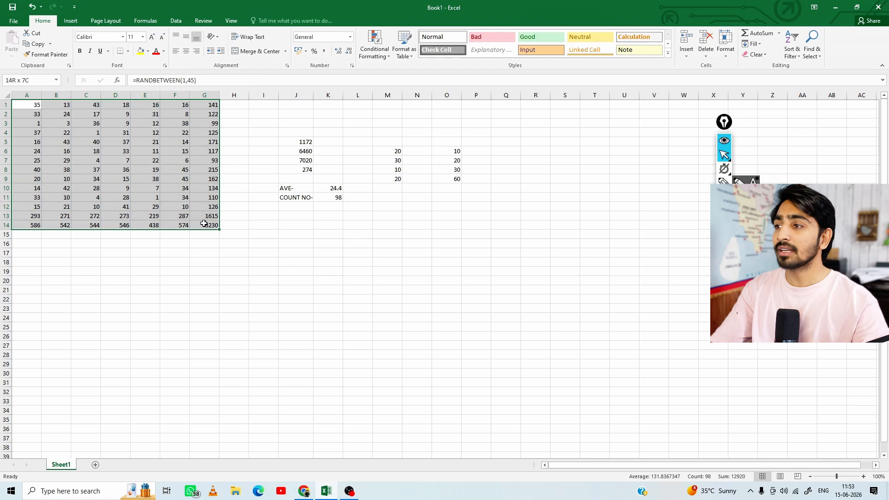
click(64, 125)
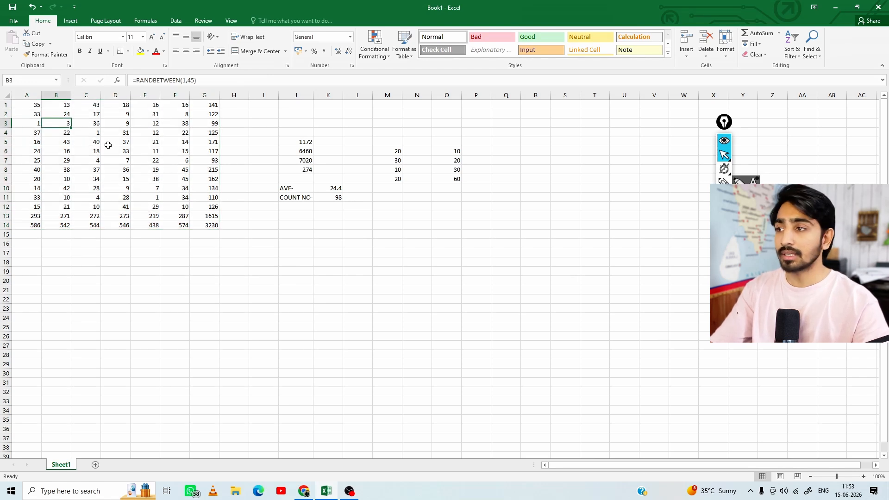
drag(211, 225, 24, 103)
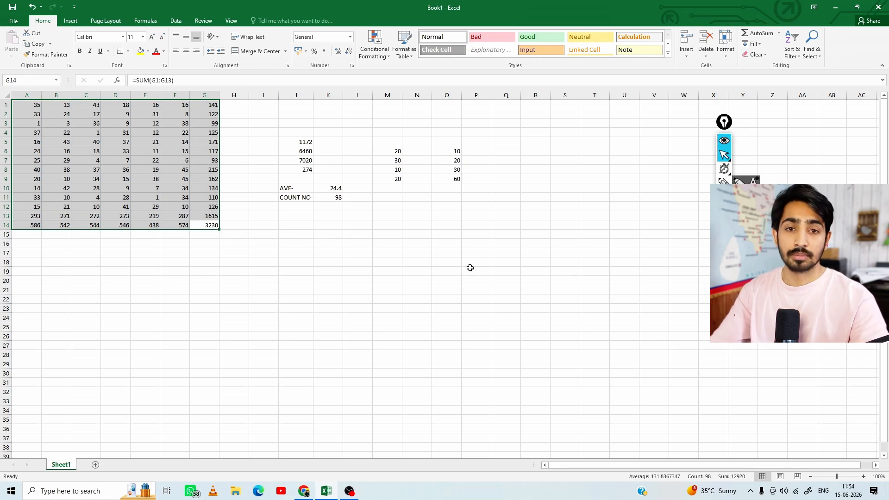
click(780, 33)
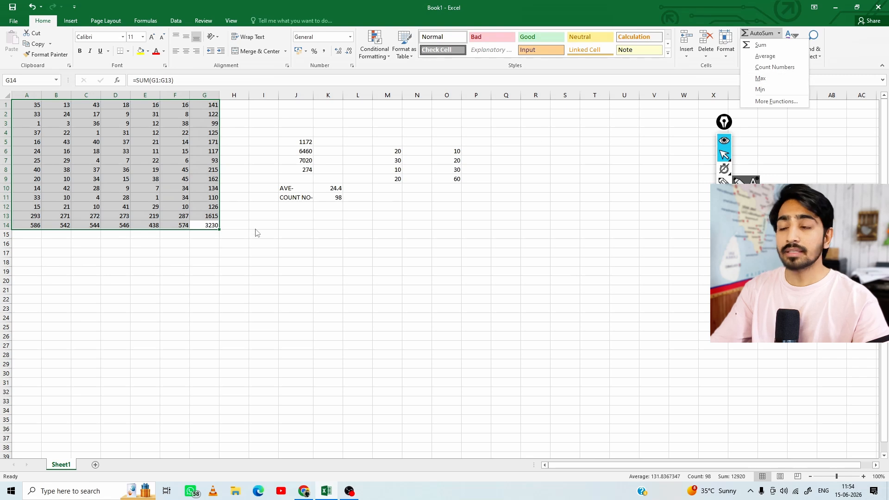
click(251, 261)
click(303, 251)
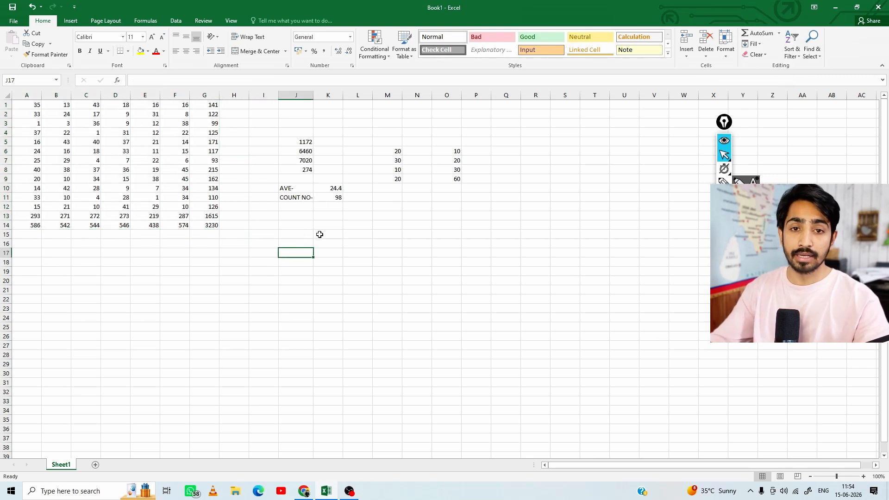
Enter the label Max- in cell J12
click(300, 206)
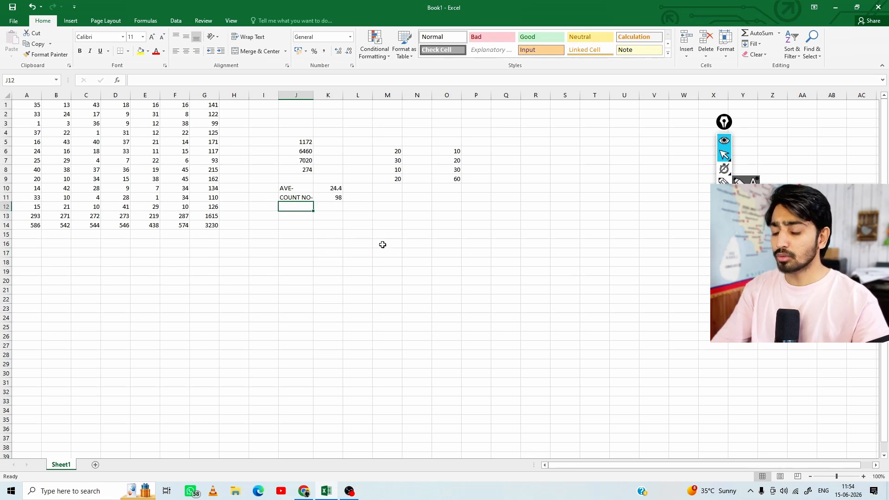
text(M)
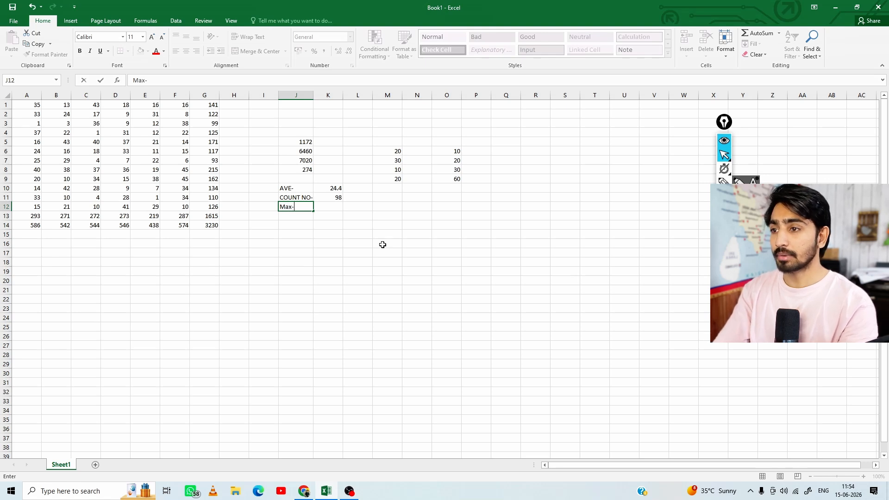
text(ax-)
key(Tab)
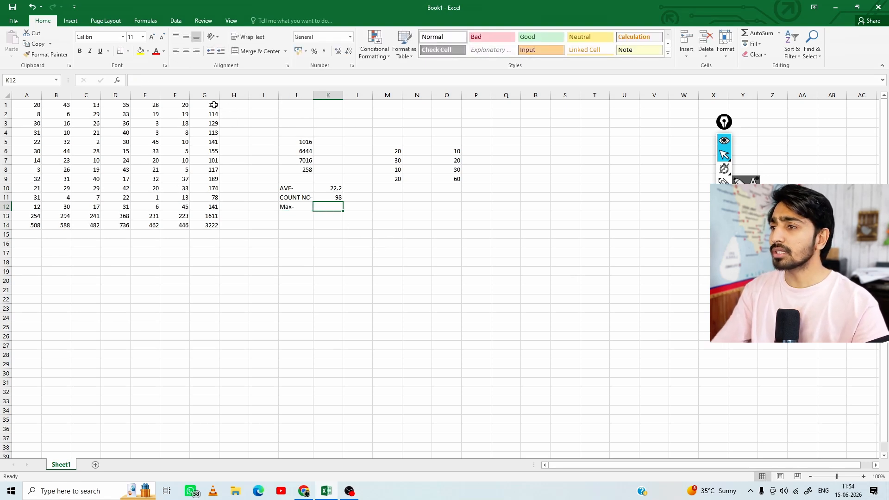
Find the largest number in G1:G14 in cell K12 with the AutoSum Max function
drag(213, 105, 214, 226)
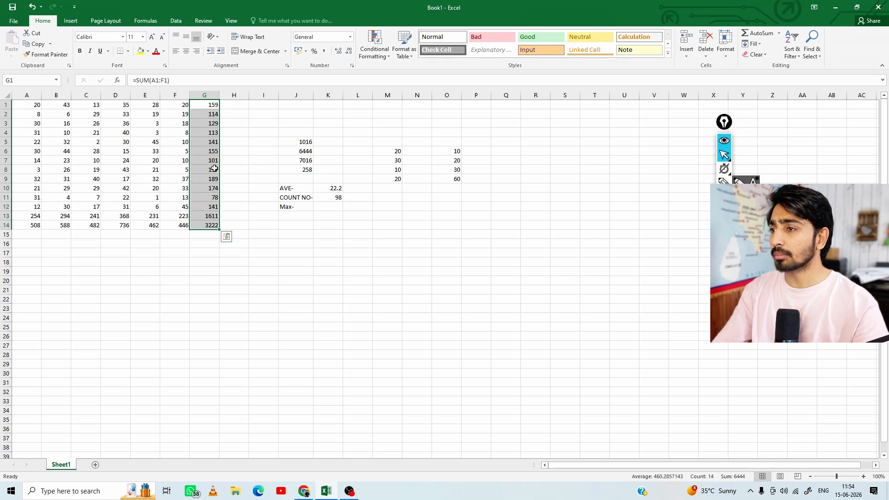
drag(208, 105, 207, 225)
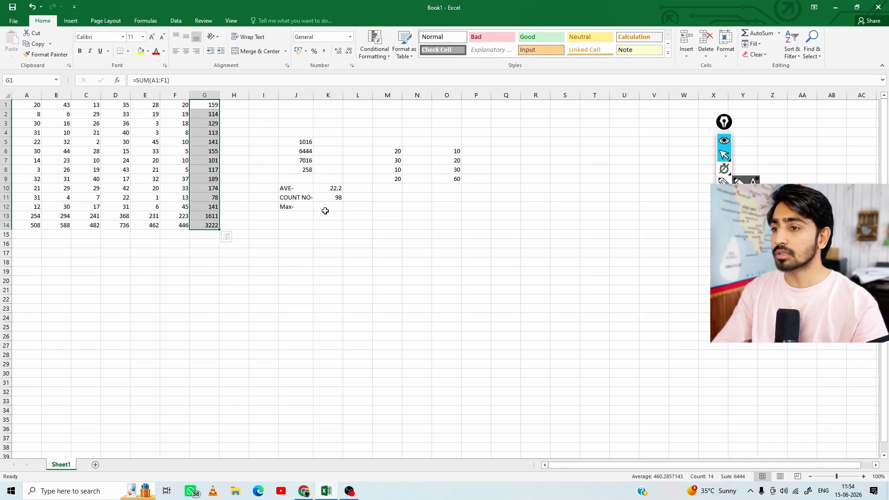
click(325, 211)
click(779, 33)
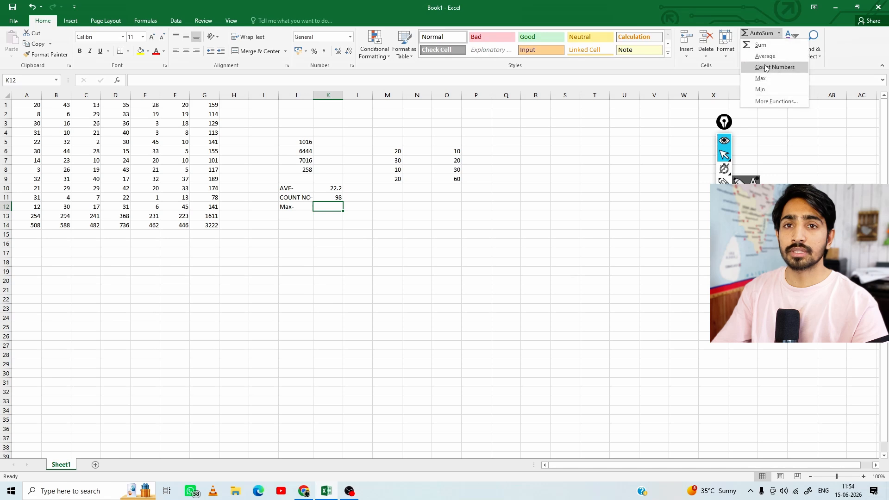
click(761, 79)
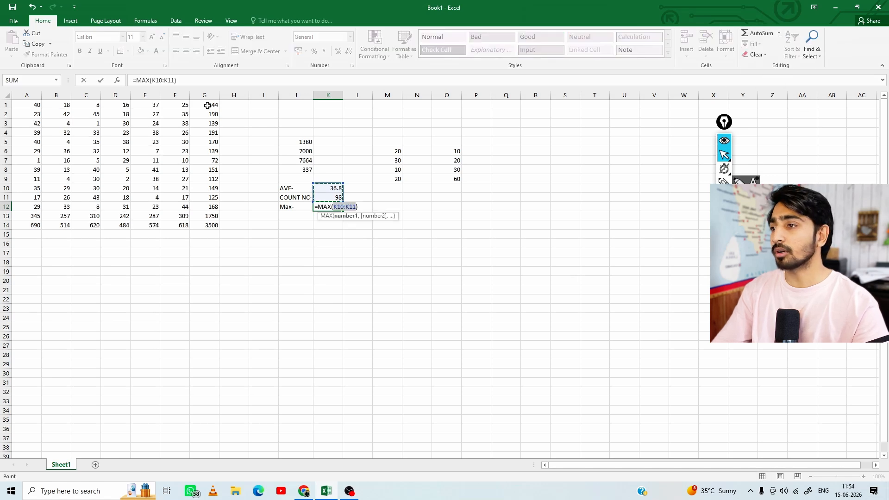
drag(210, 105, 199, 224)
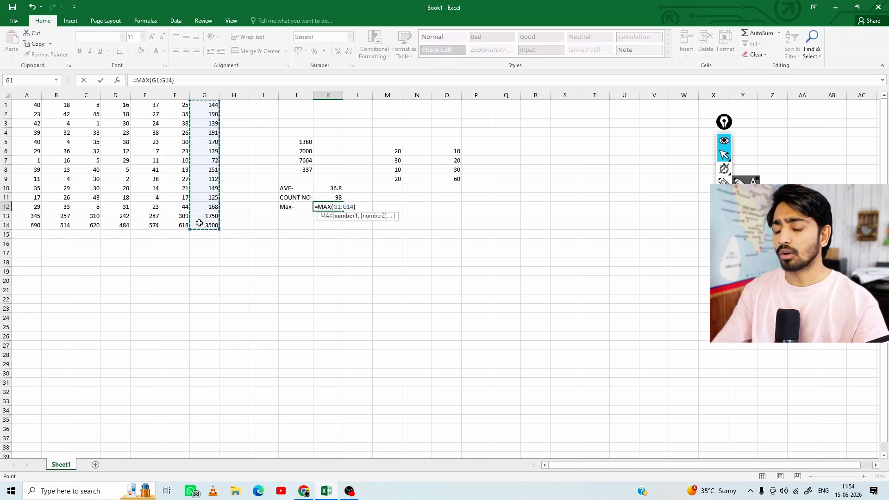
key(Return)
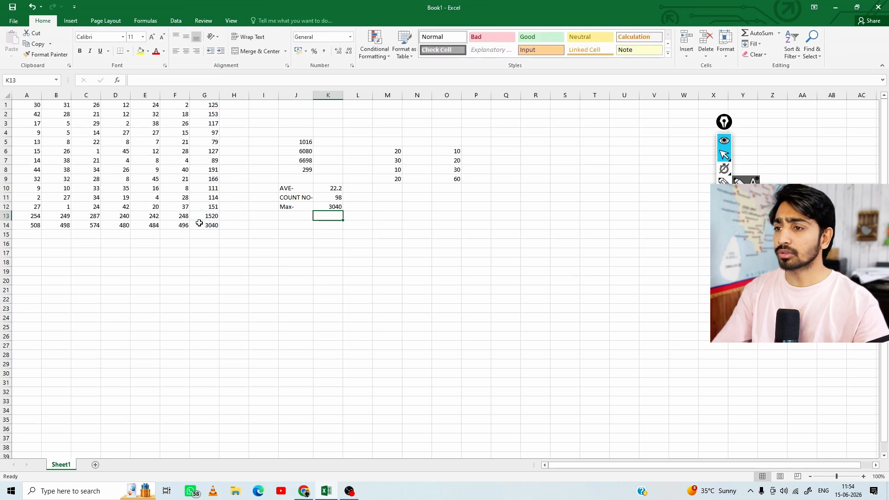
Enter 12 in cell M12 to recalculate the random data, and compare the maximum in K12 with G1:G14
click(332, 207)
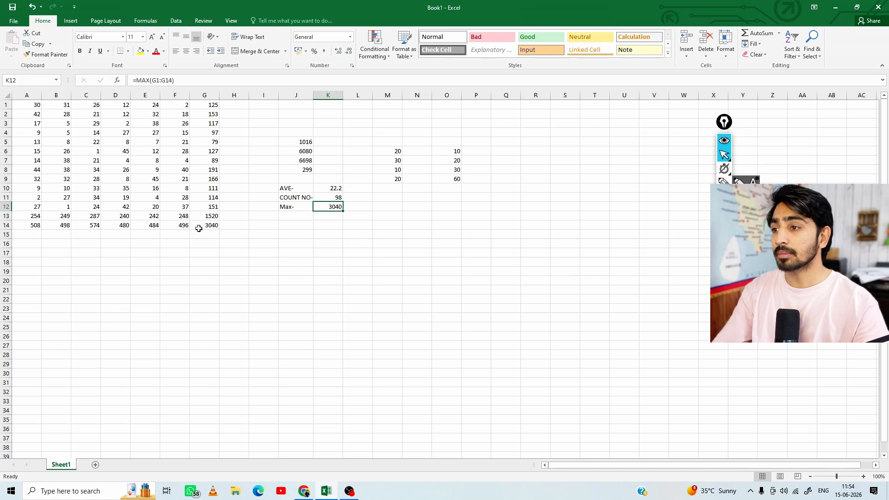
click(393, 207)
text(12)
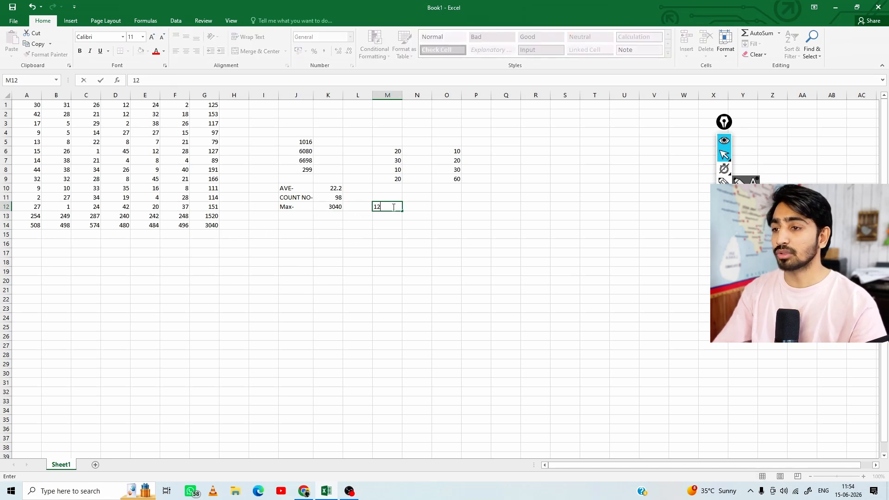
key(Return)
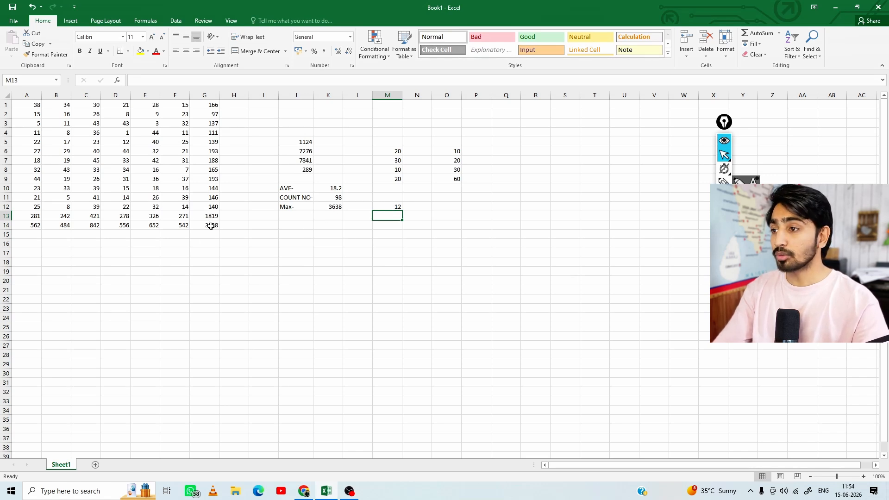
drag(211, 226, 211, 105)
click(329, 207)
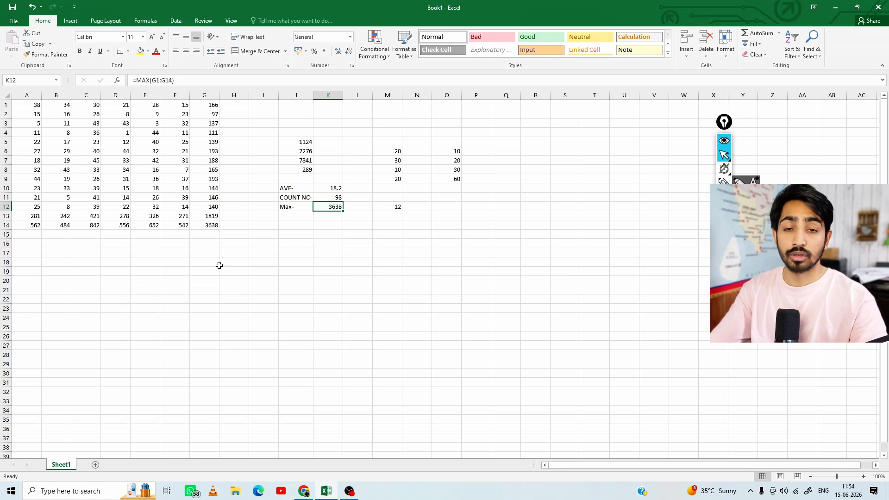
click(290, 206)
click(329, 206)
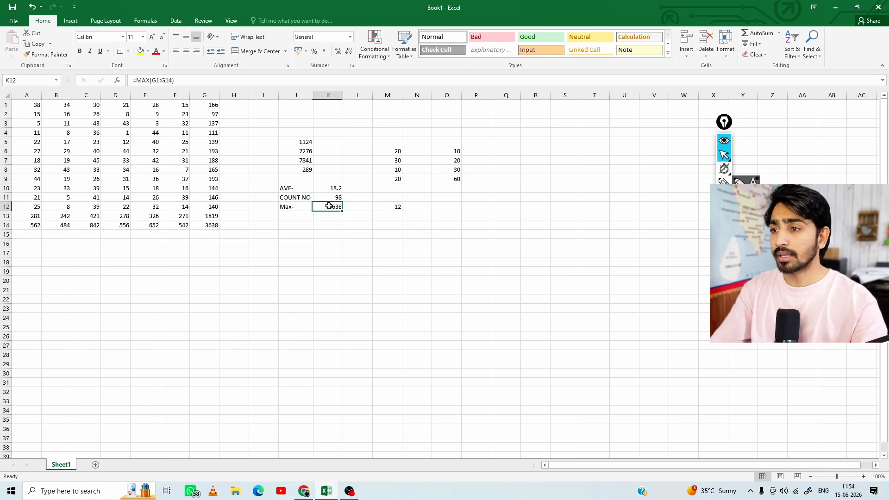
Enter the label min- in cell J13
click(301, 218)
text(min-)
key(Tab)
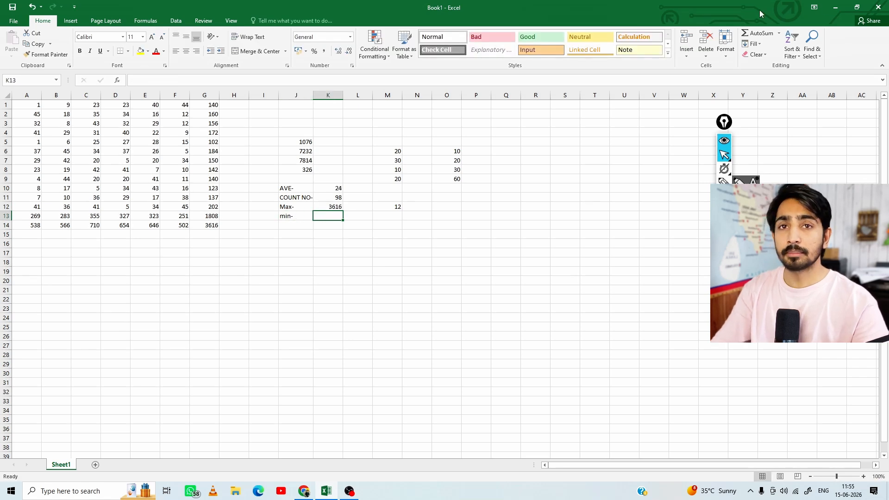
Find the smallest number in A1:A14 in cell K13 with the AutoSum Min function
click(779, 33)
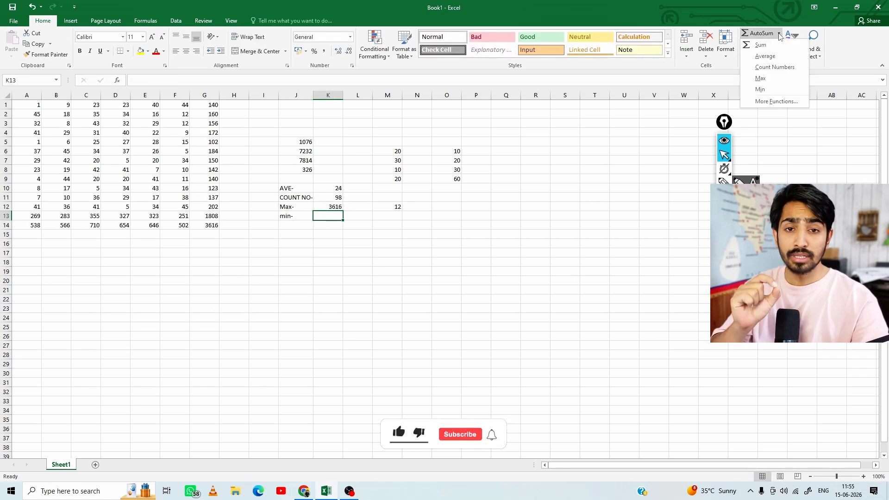
click(776, 88)
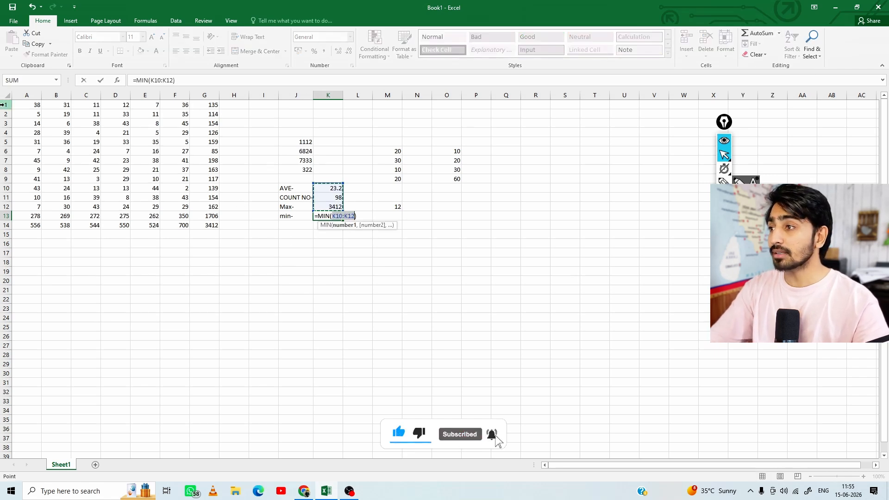
drag(33, 105, 25, 226)
key(Return)
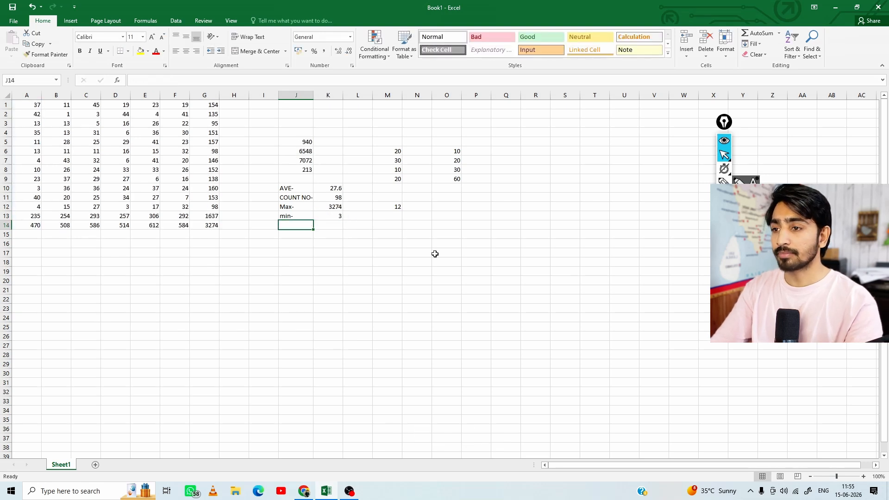
Enter 54 in cell M13 to recalculate the random data, and check the minimum in K13 against column A
click(329, 216)
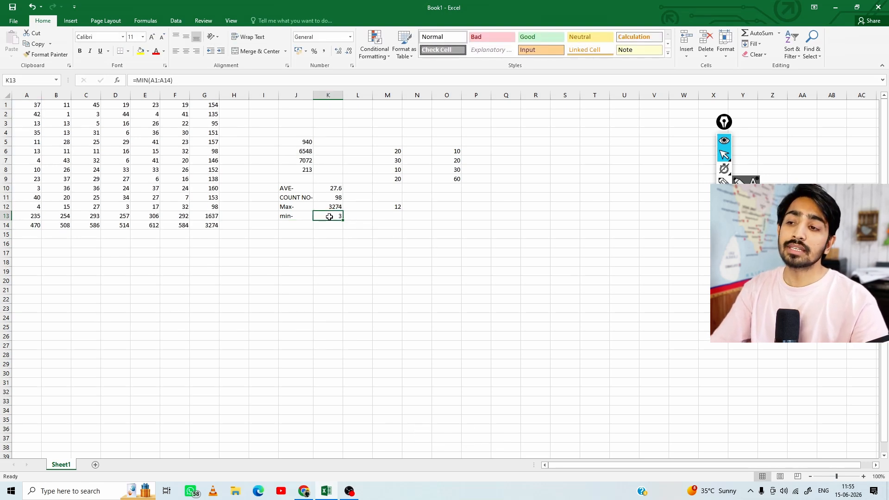
click(26, 188)
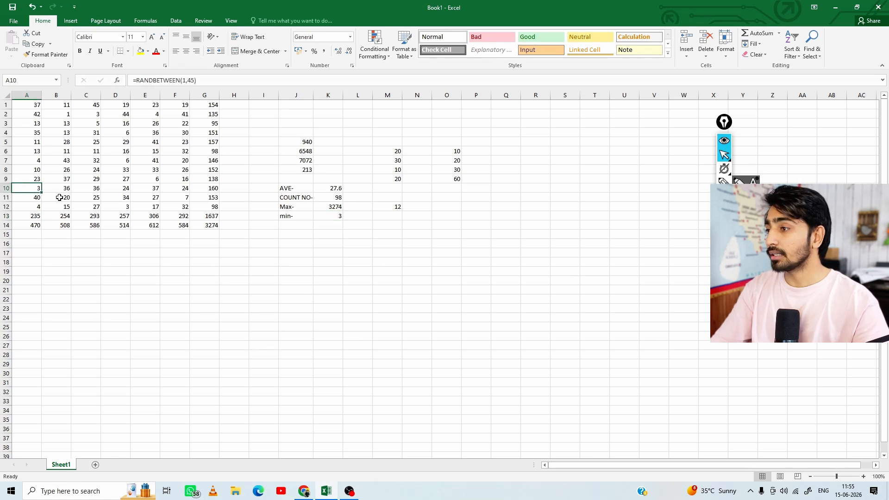
click(398, 215)
text(54)
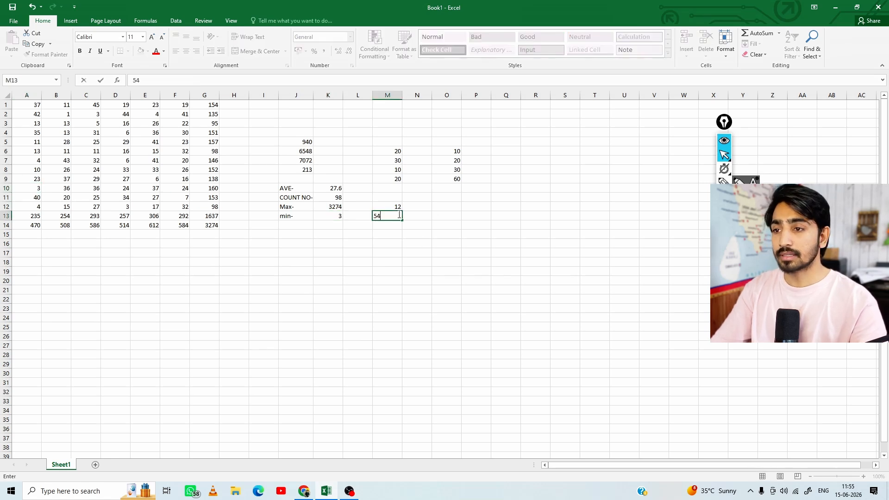
key(Return)
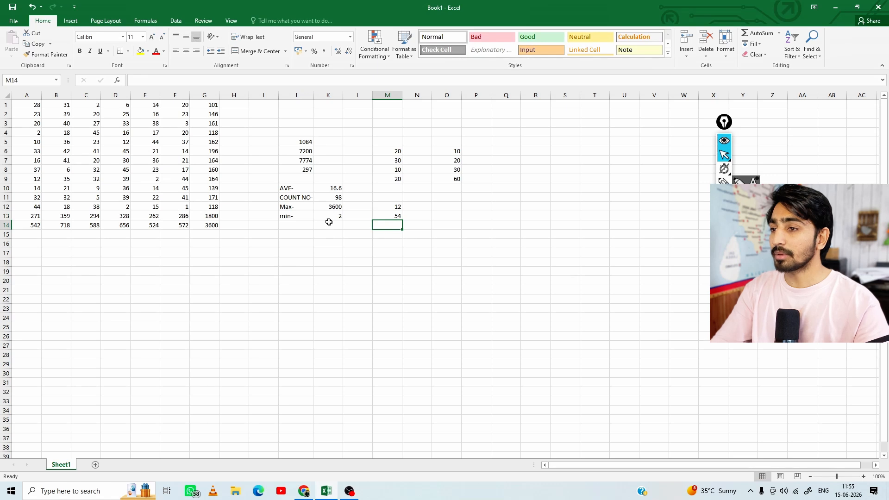
click(329, 217)
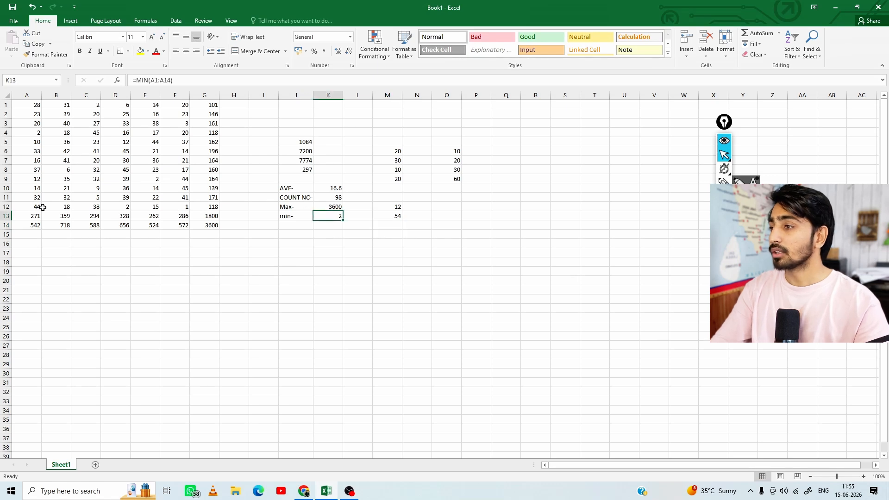
click(34, 131)
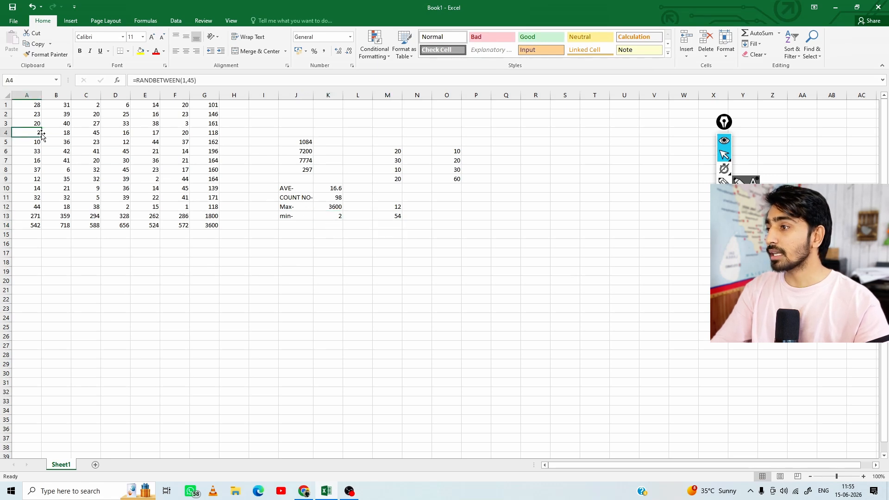
click(331, 217)
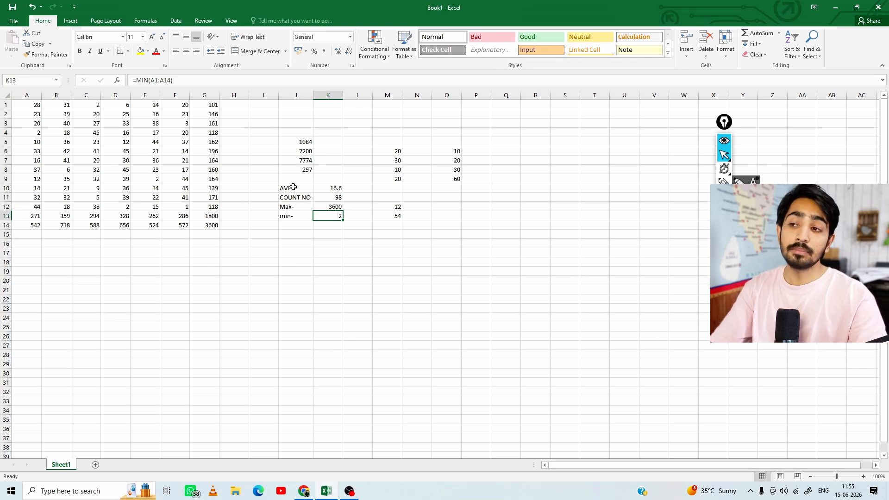
Review the function labels in J10:J13 alongside the list of AutoSum functions
drag(294, 187, 296, 218)
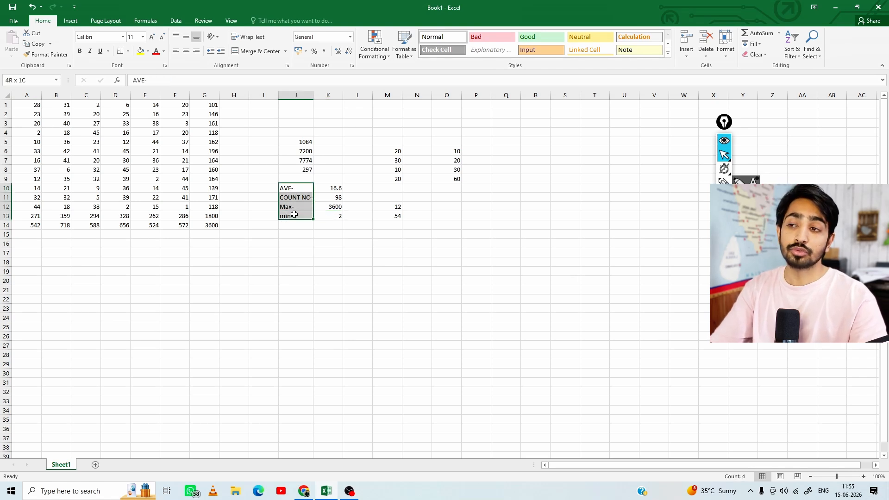
click(780, 34)
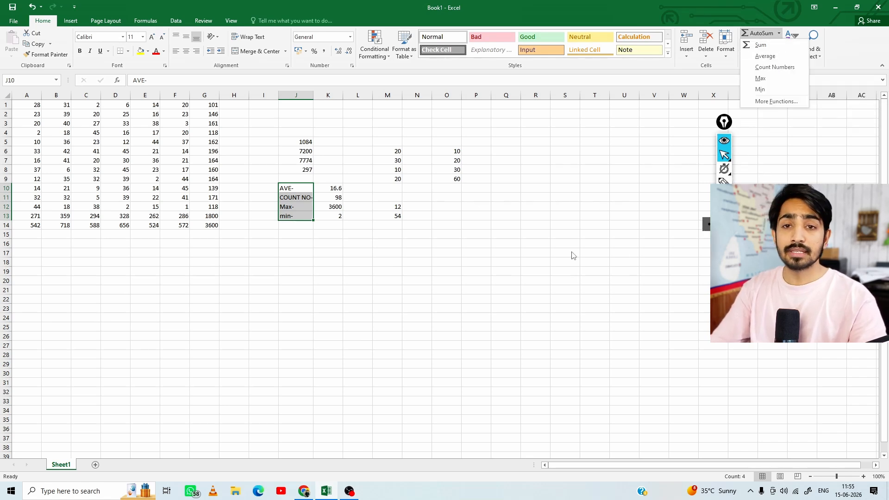
click(456, 260)
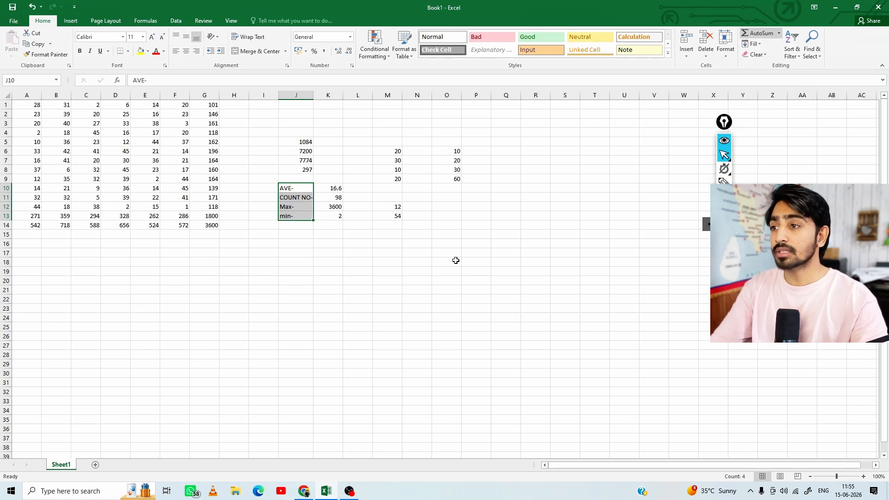
click(456, 259)
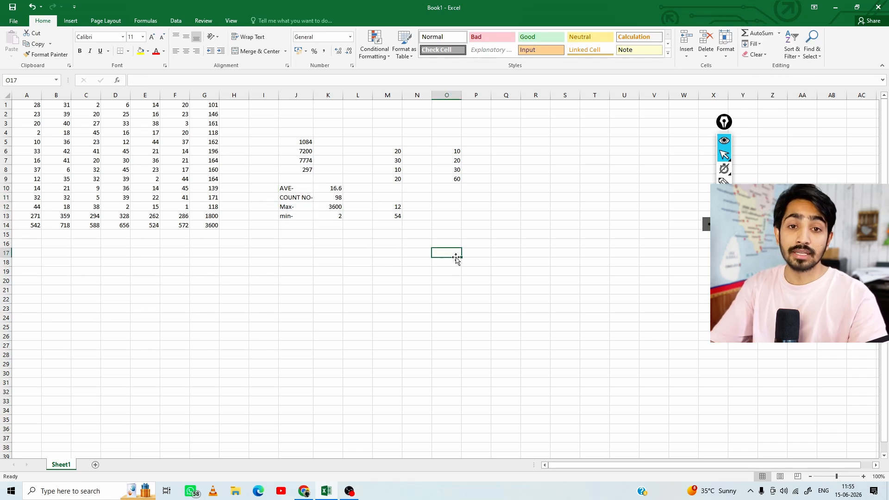